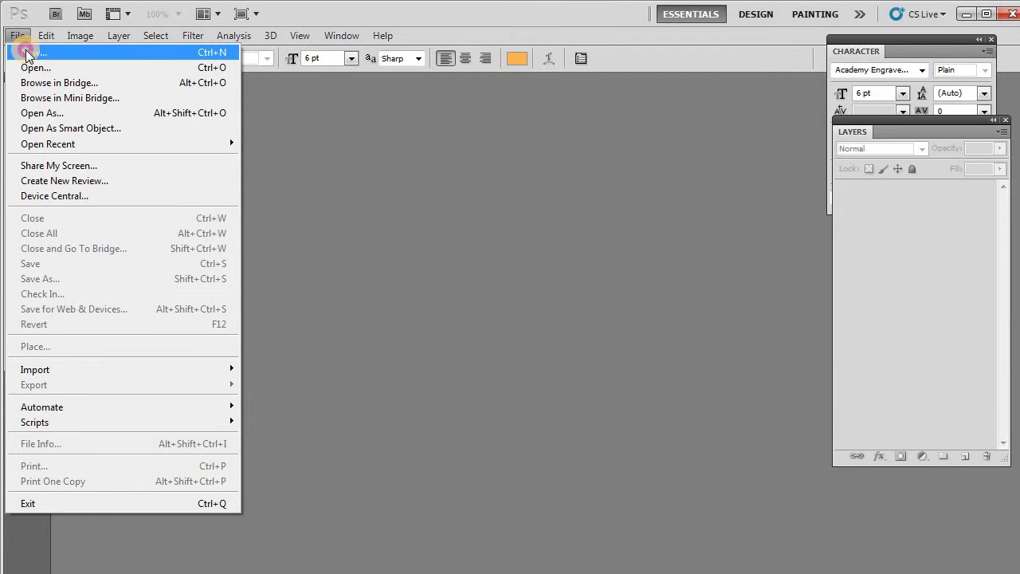
Create a new 728 x 90 pixel document with a transparent background
click(28, 54)
click(487, 173)
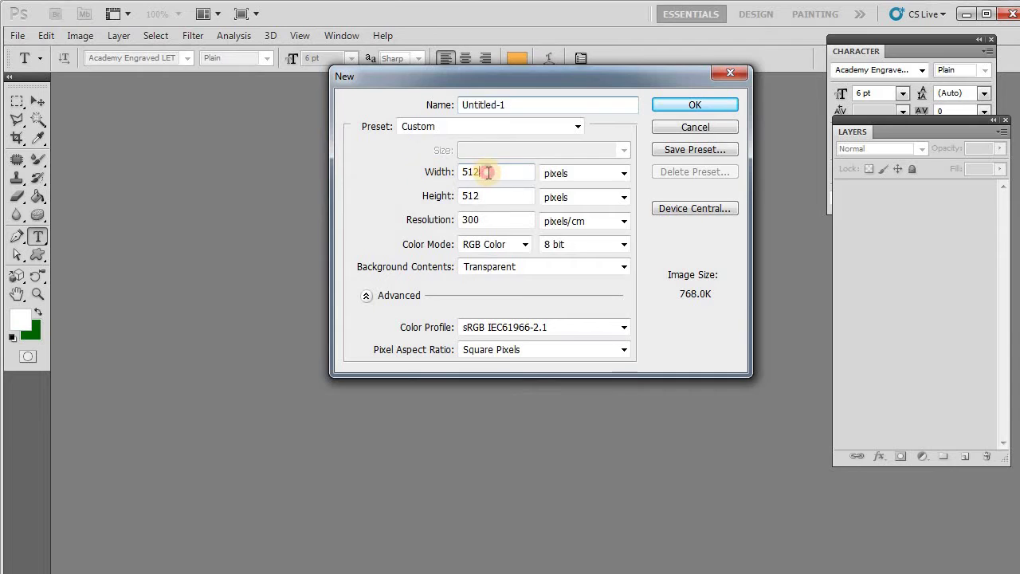
drag(488, 173, 420, 173)
text(728)
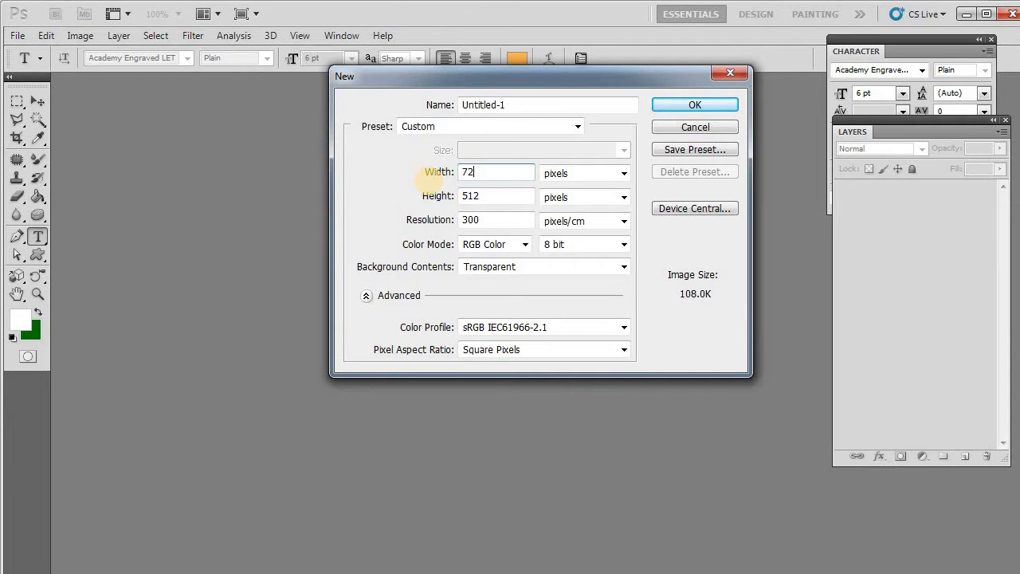
double_click(513, 188)
drag(512, 196, 418, 202)
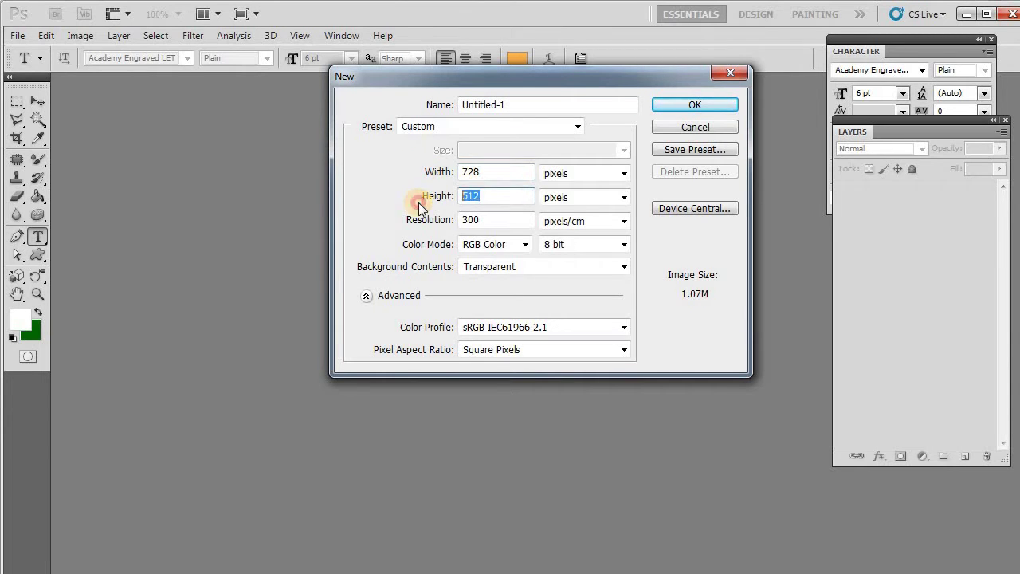
text(90)
click(566, 168)
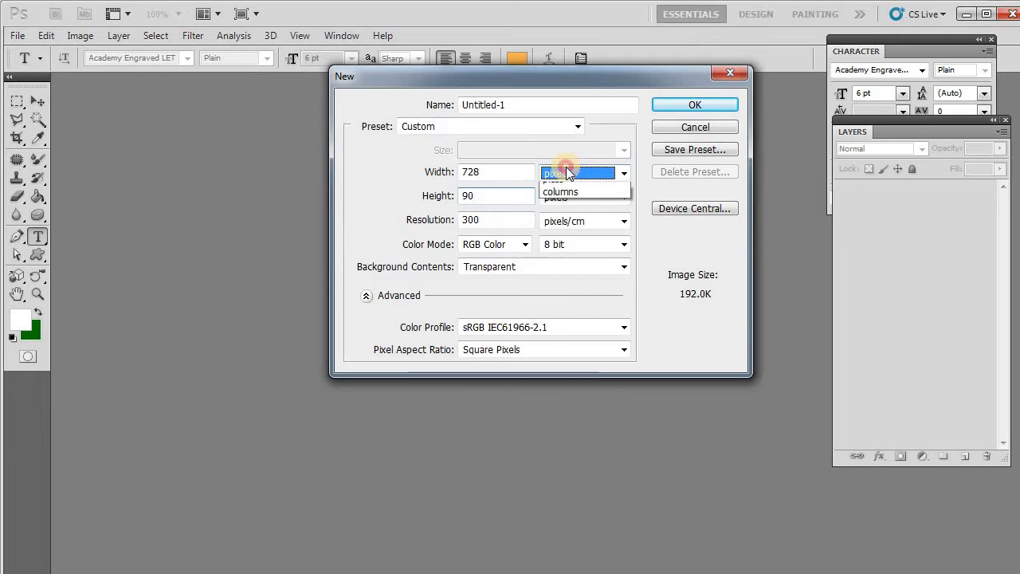
click(566, 172)
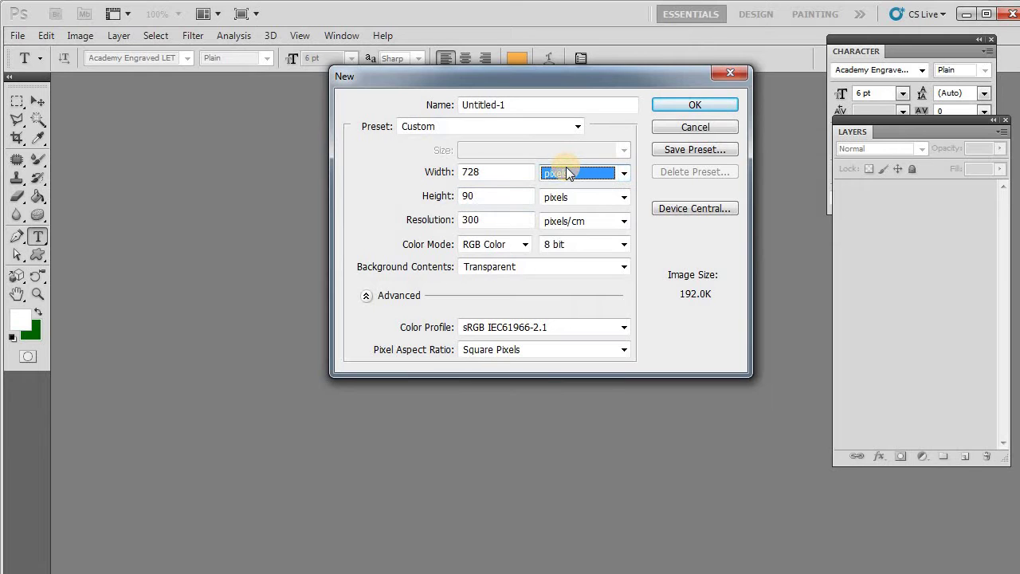
click(727, 105)
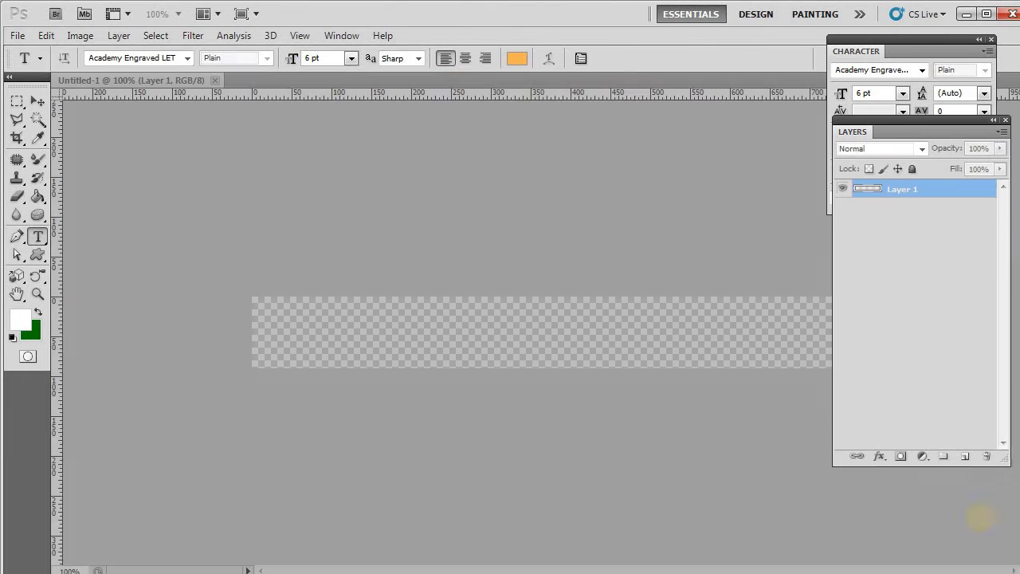
Fill the blank layer with white and swap the foreground and background colours so green is in front
click(40, 196)
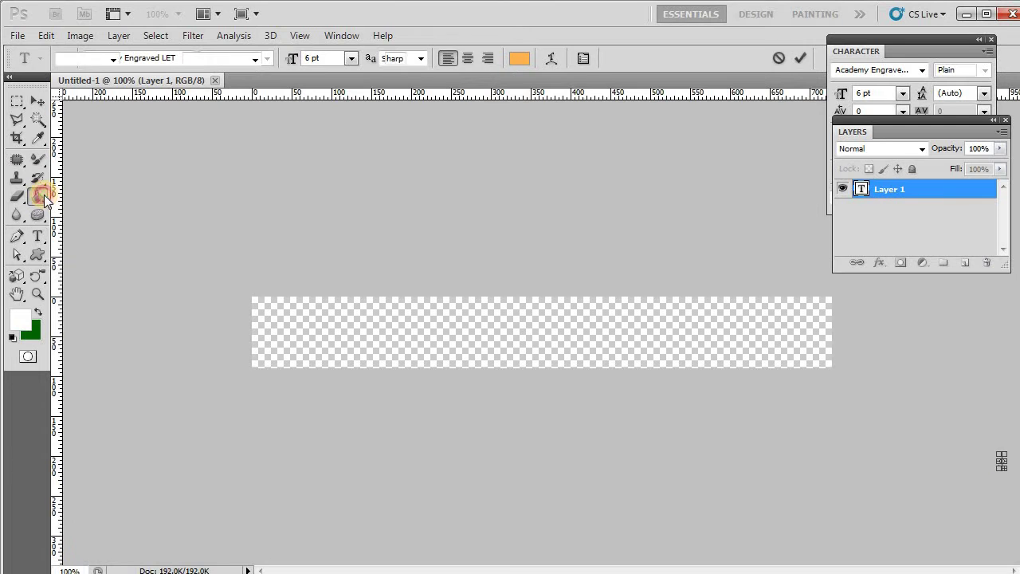
click(420, 327)
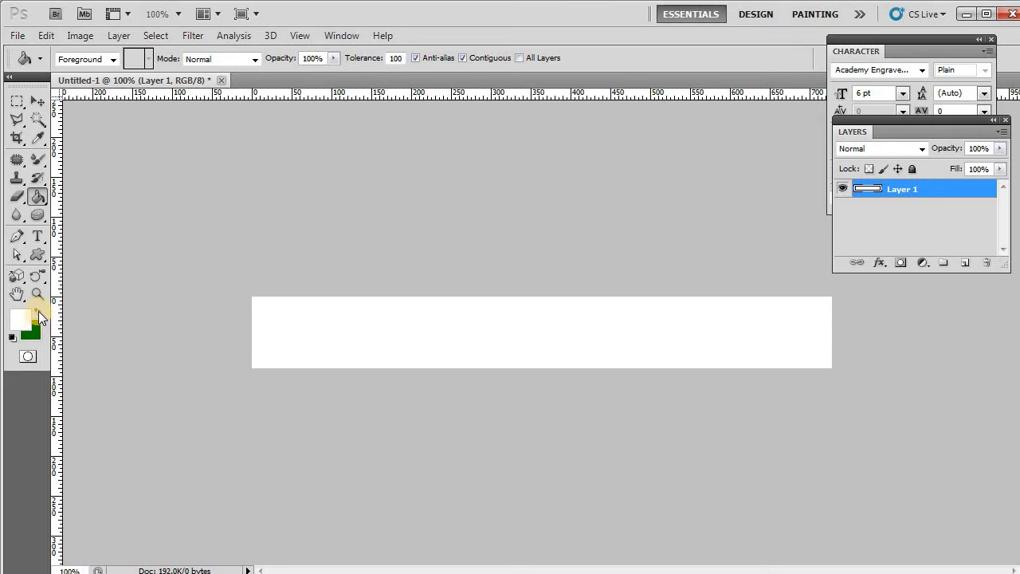
click(38, 311)
Add the green text "Dashain festival offer" and move it so the whole line fits inside the banner
click(37, 238)
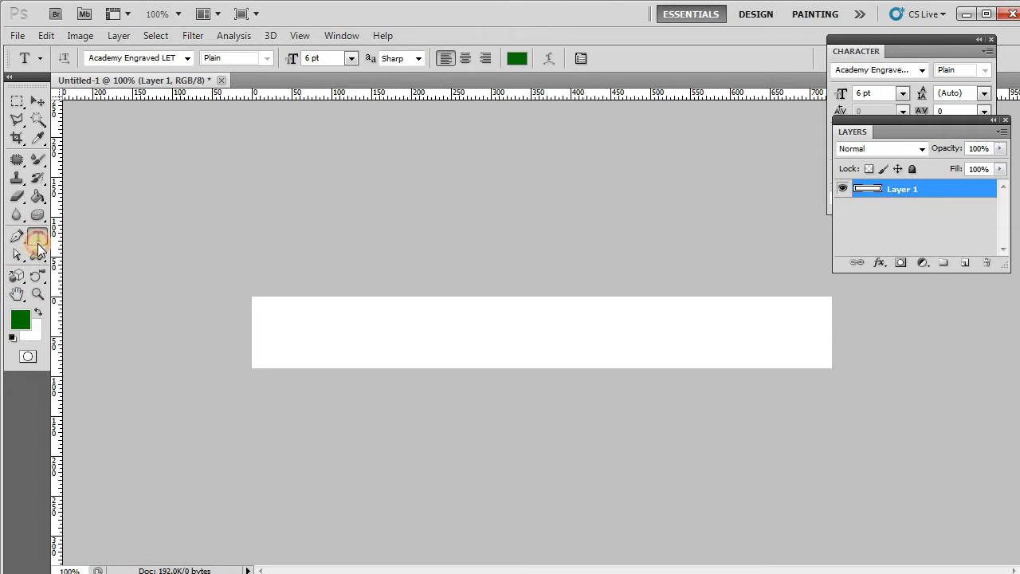
click(343, 333)
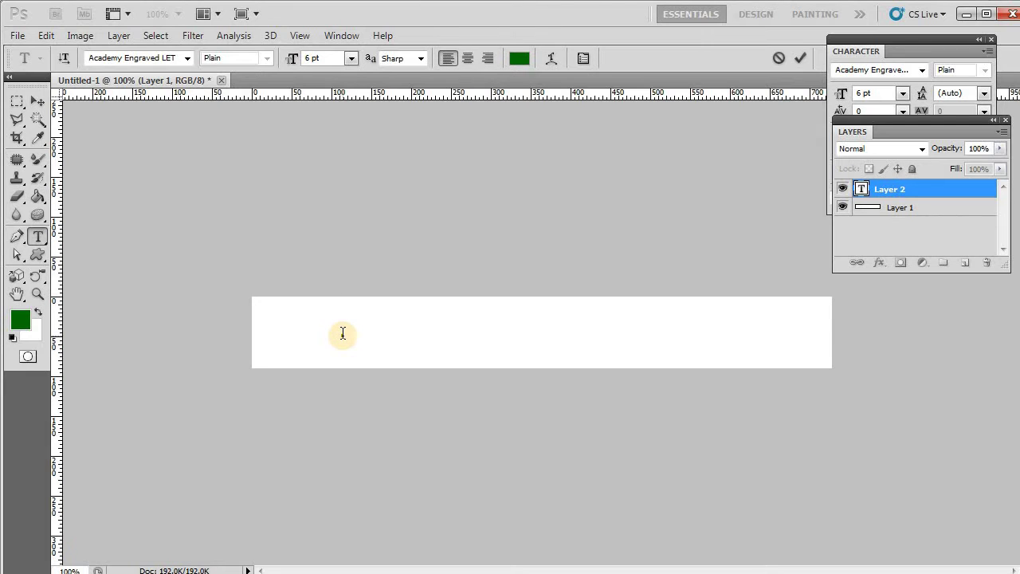
text(D)
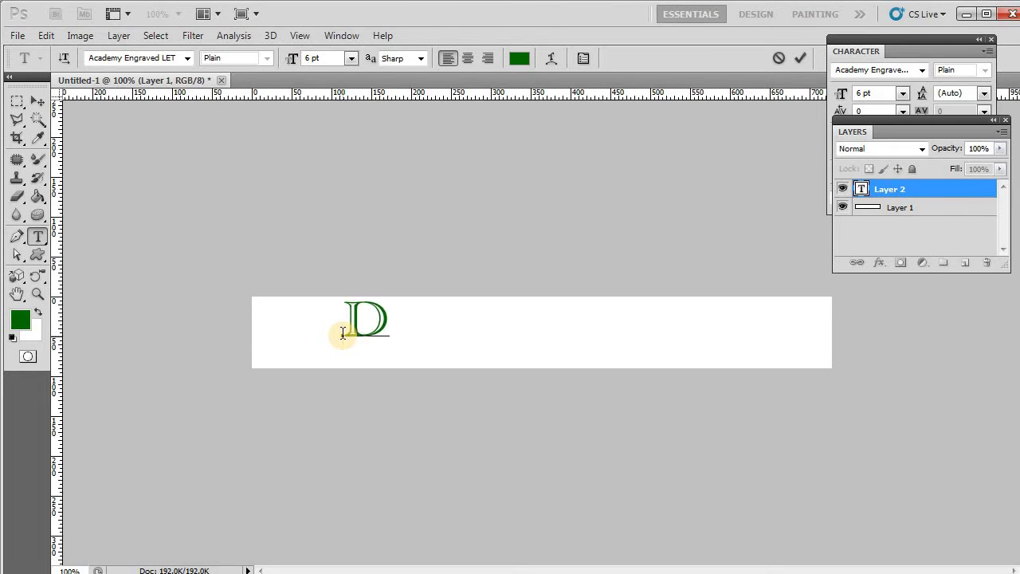
text(sa)
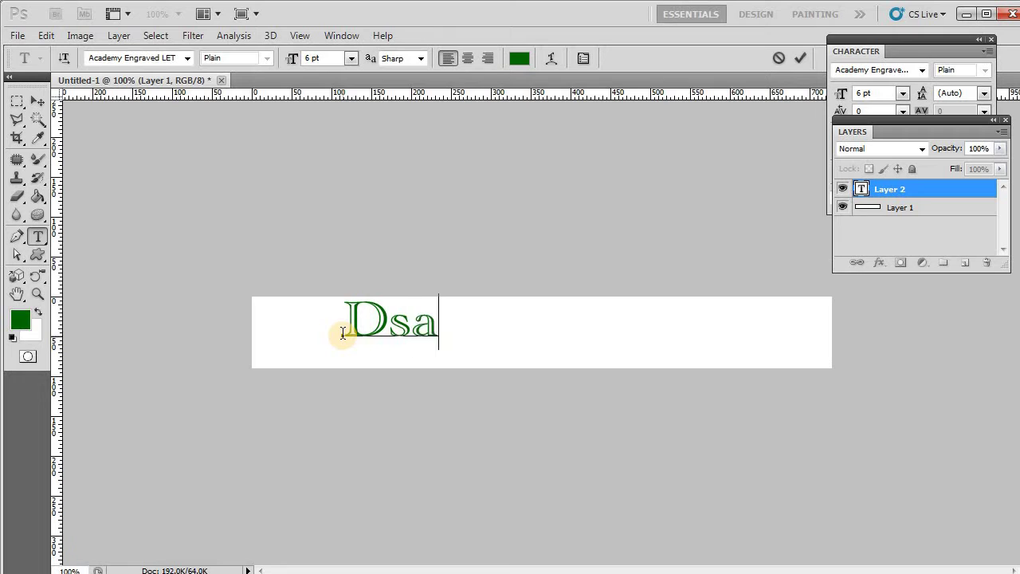
text(hain)
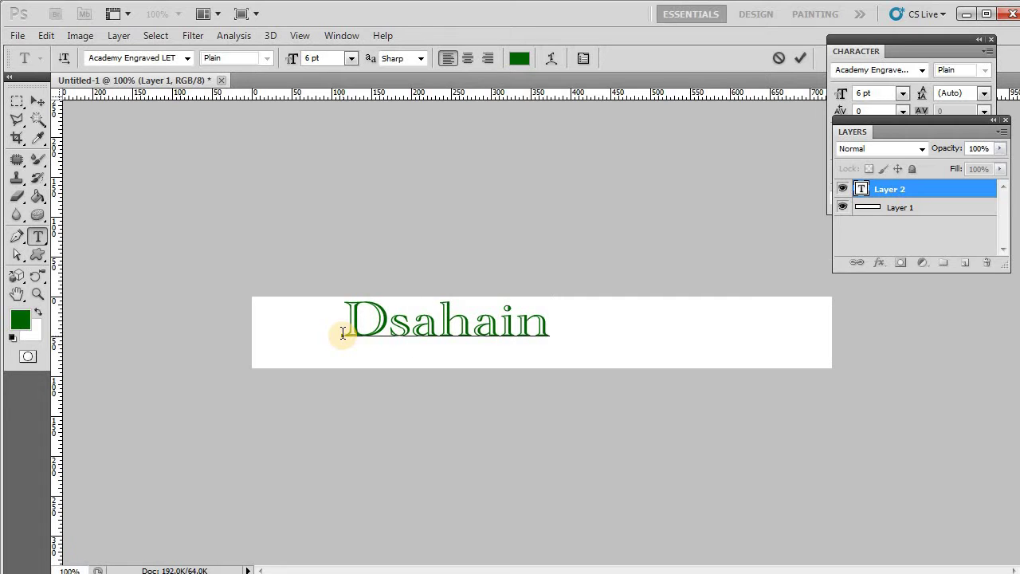
key(Delete)
text(shain)
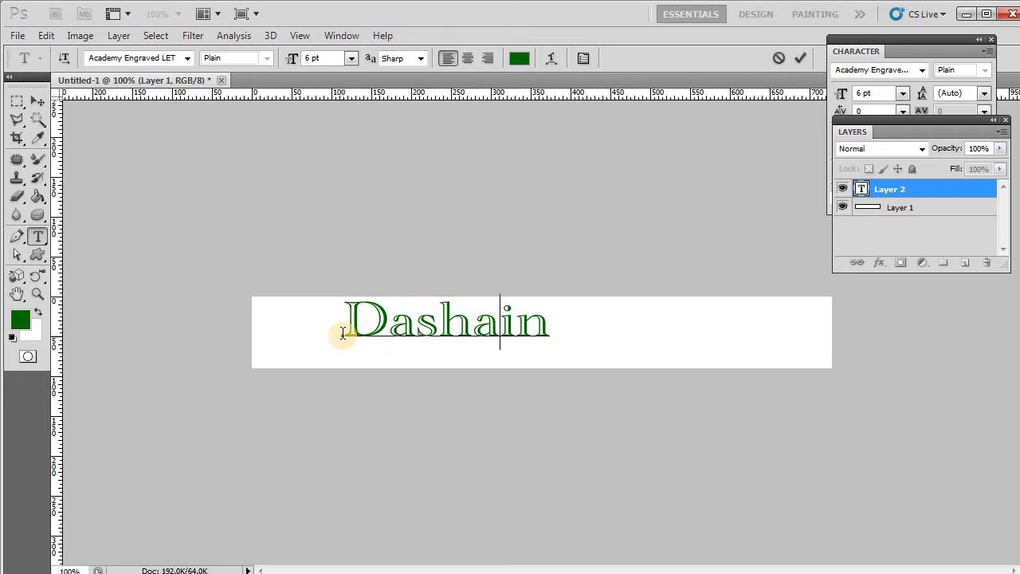
text( festival)
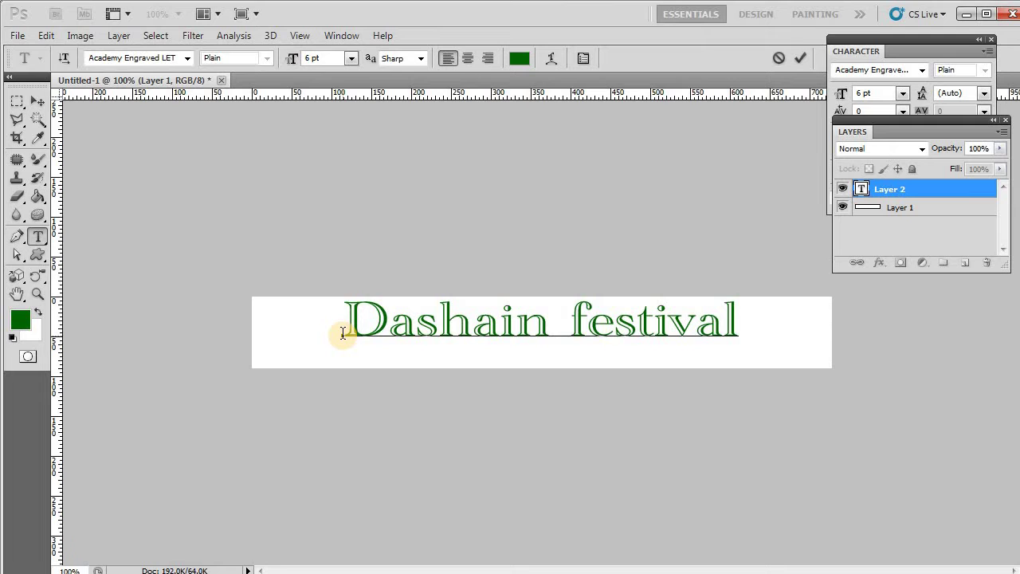
text( offe)
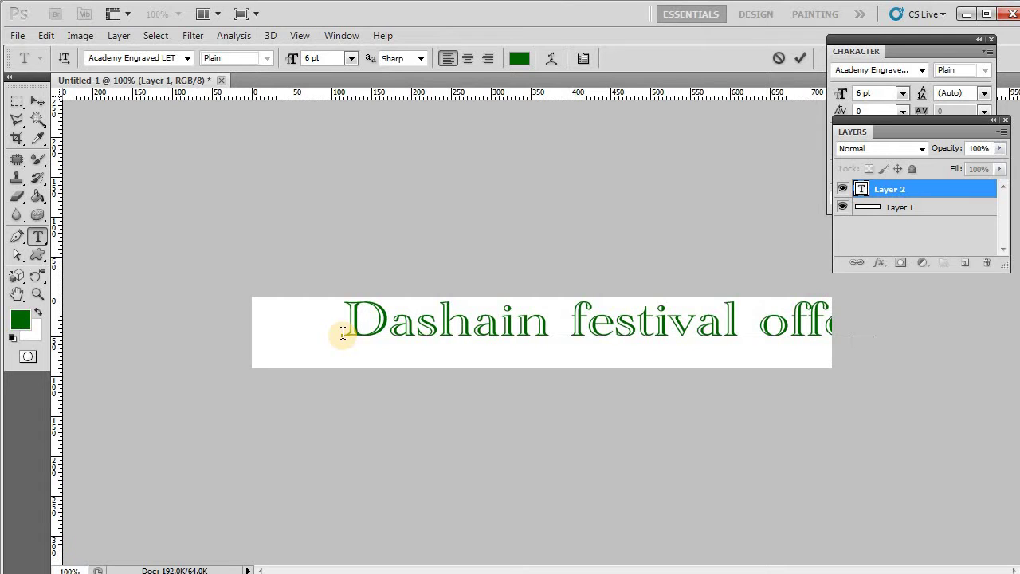
click(37, 101)
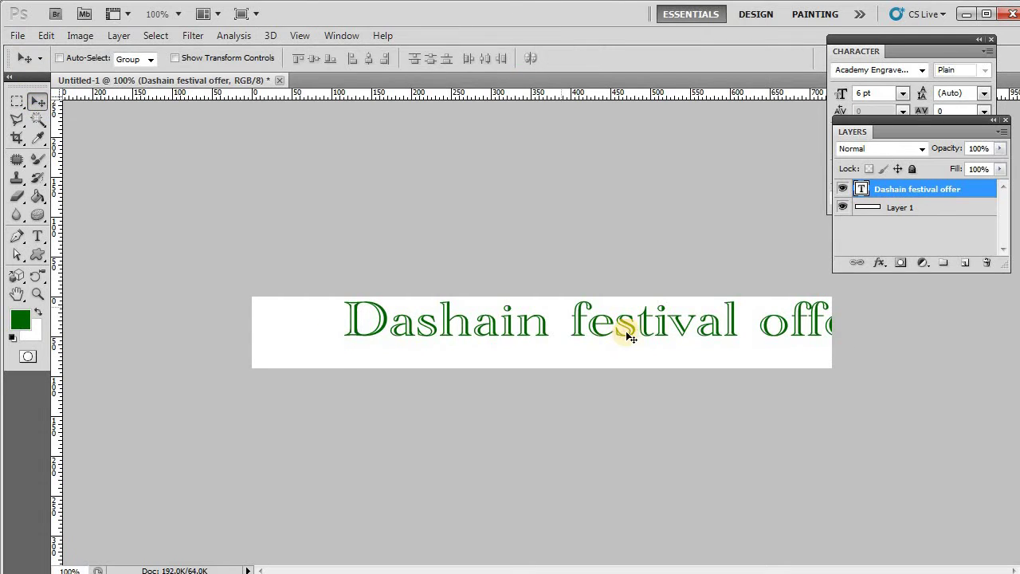
drag(626, 337, 569, 341)
Recolour the words "festival offer" in the banner text to dark yellow
click(40, 238)
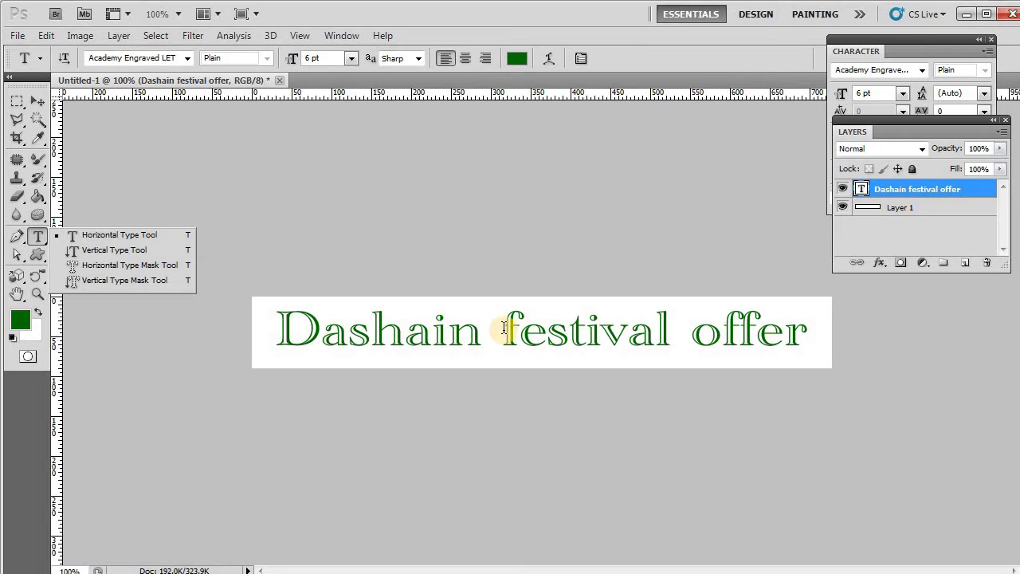
drag(502, 327, 808, 335)
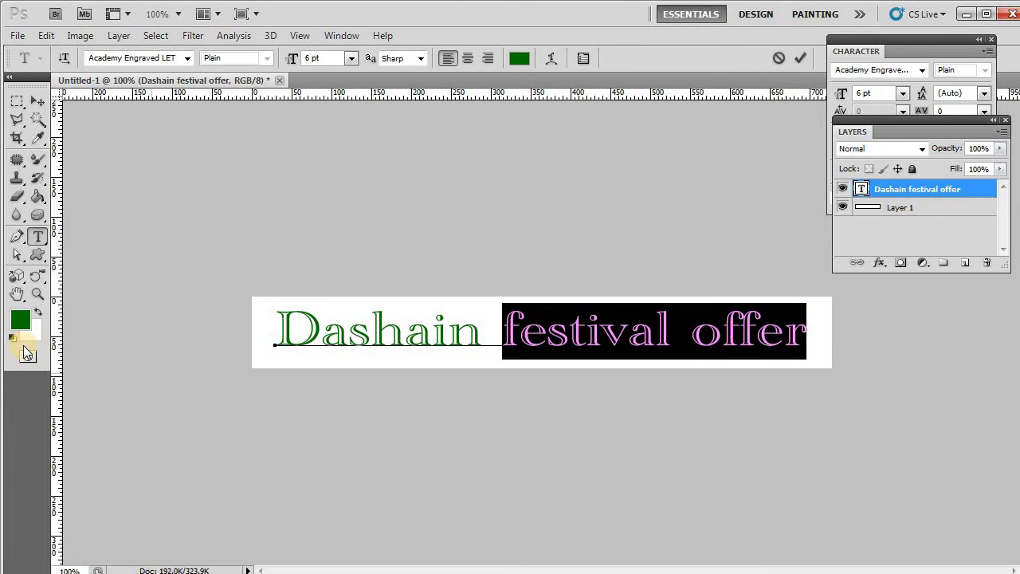
click(36, 314)
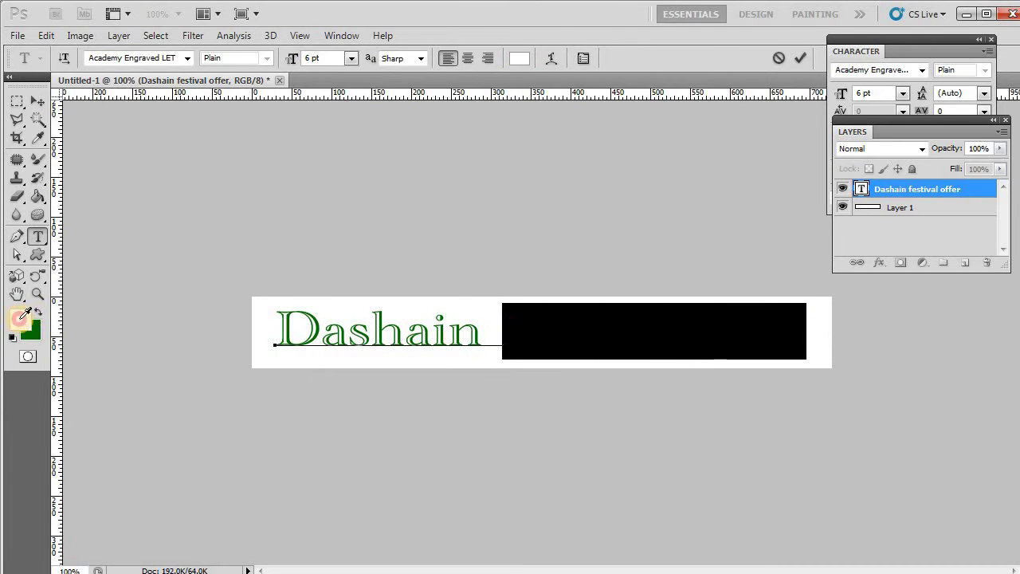
click(20, 319)
click(524, 306)
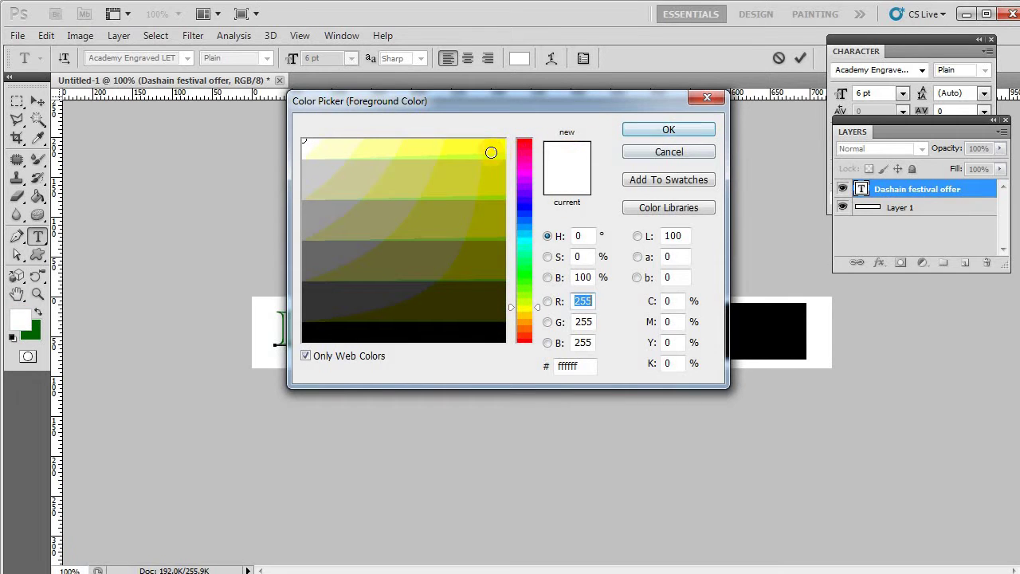
click(490, 146)
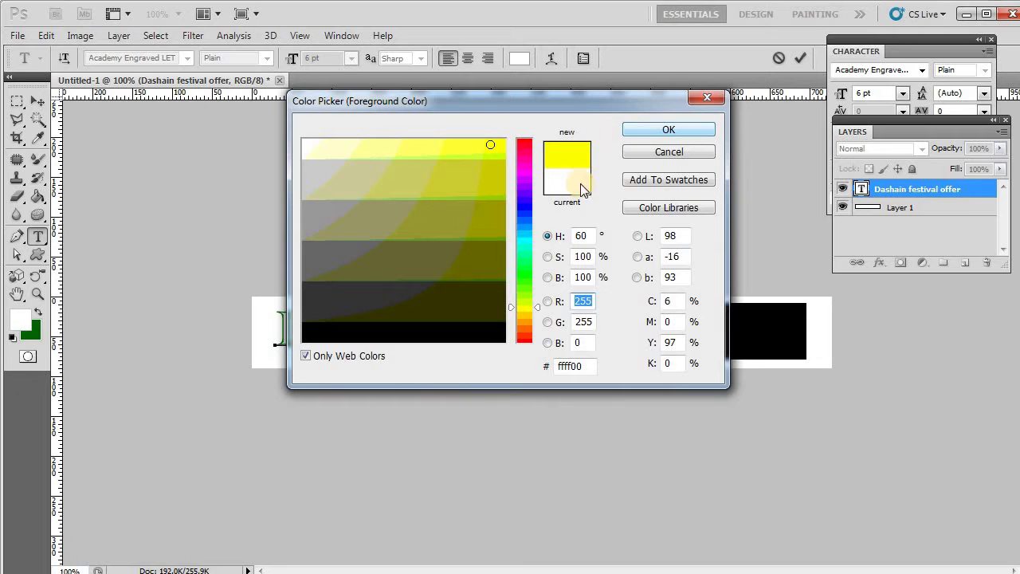
click(497, 177)
click(701, 128)
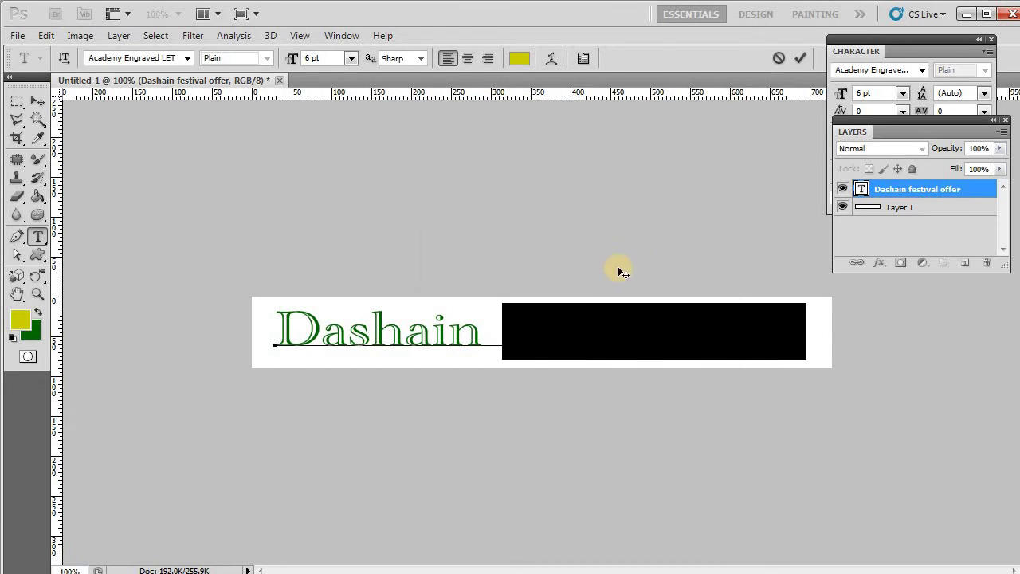
click(508, 325)
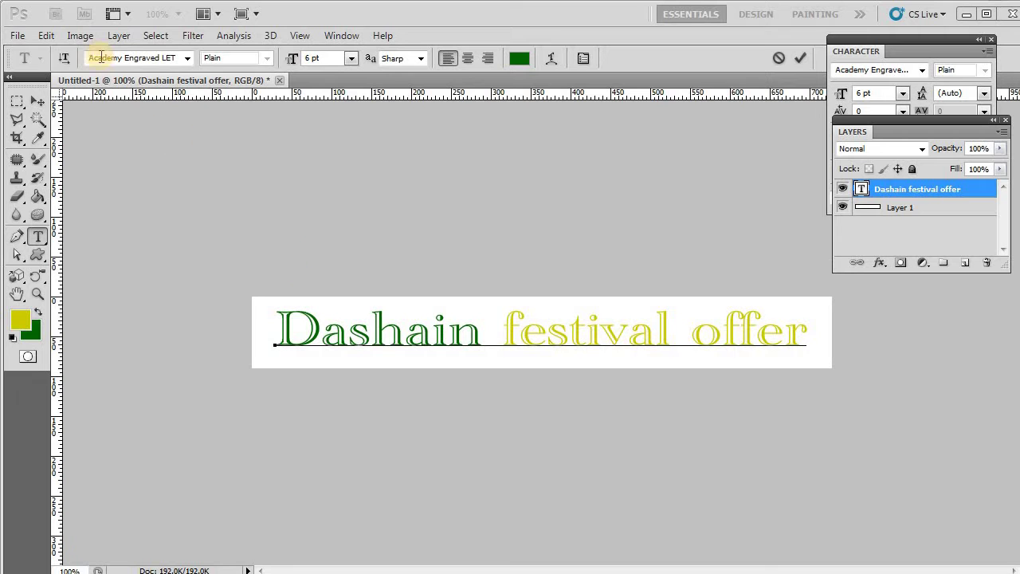
Save a copy of the banner as a JPEG named 1 with medium quality 5
click(20, 34)
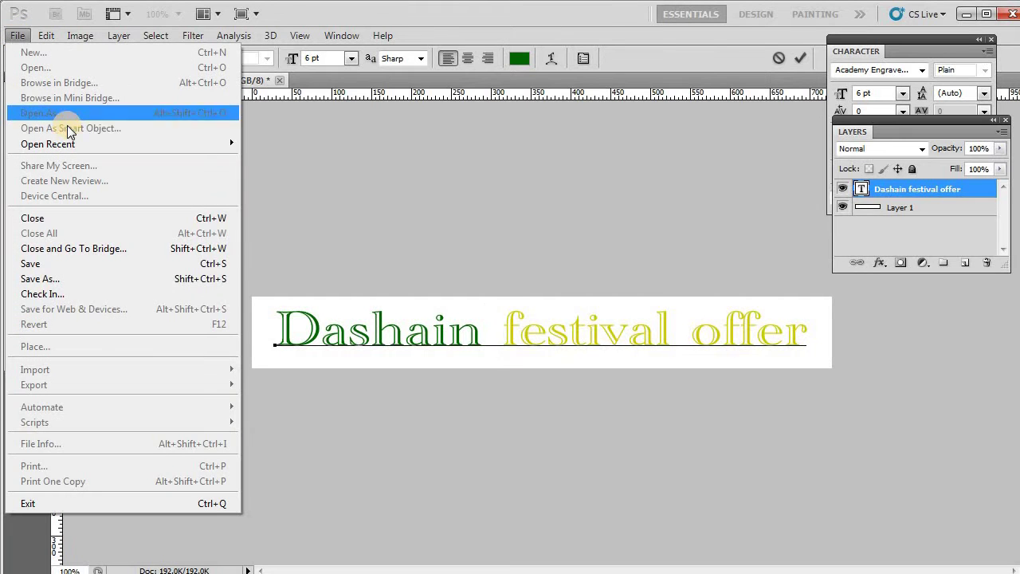
click(17, 36)
click(18, 35)
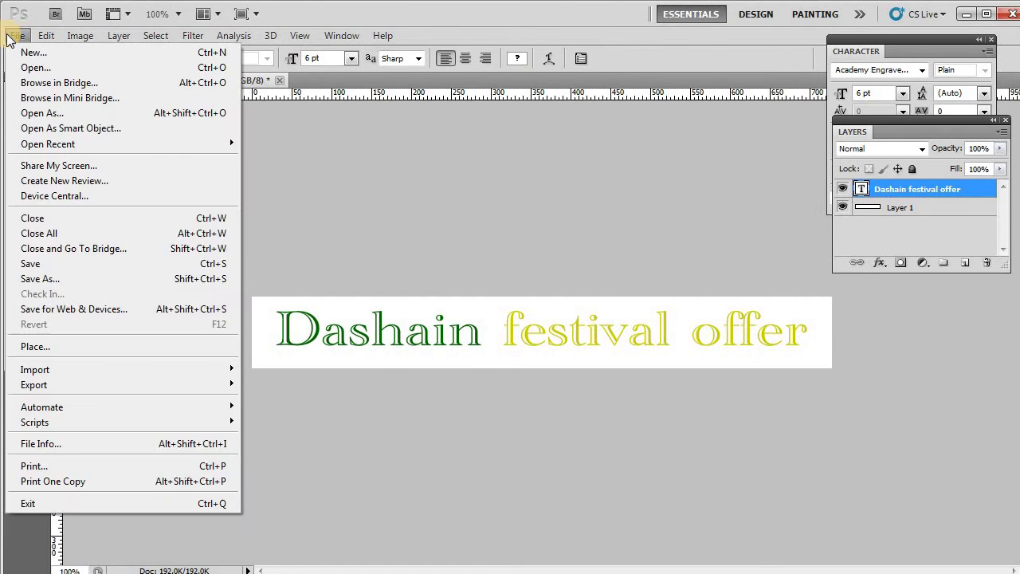
click(72, 279)
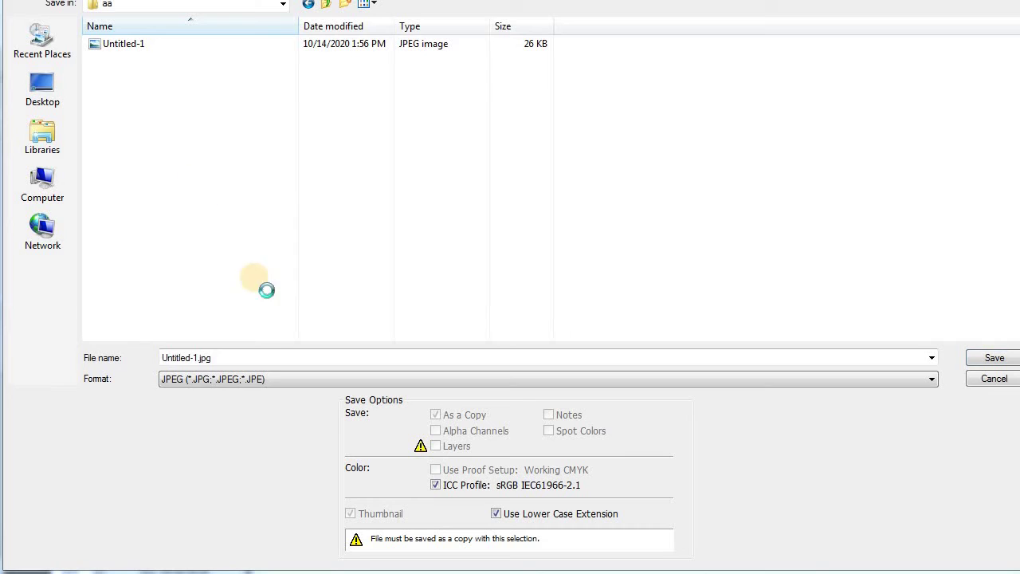
click(248, 358)
double_click(232, 358)
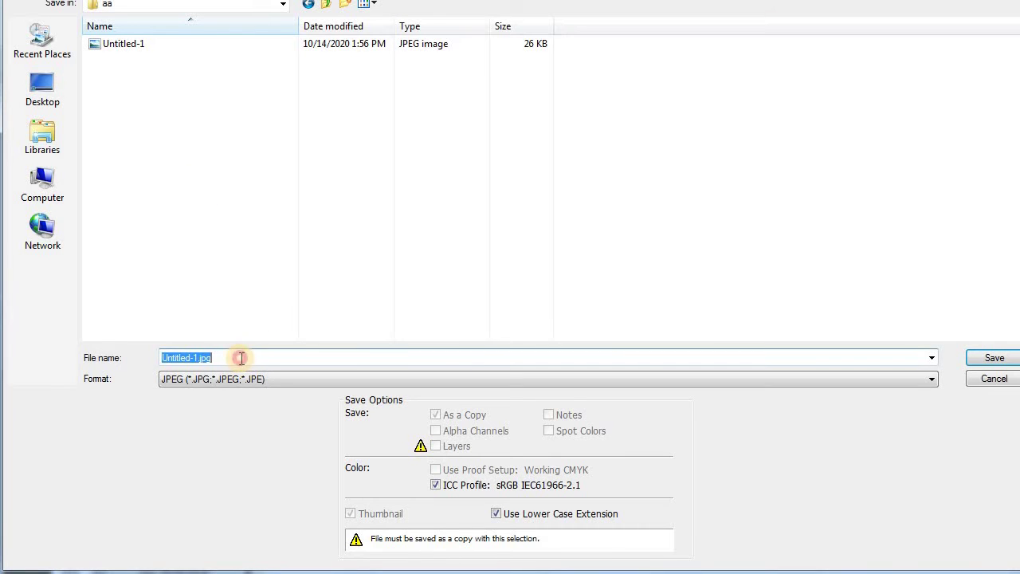
text(1)
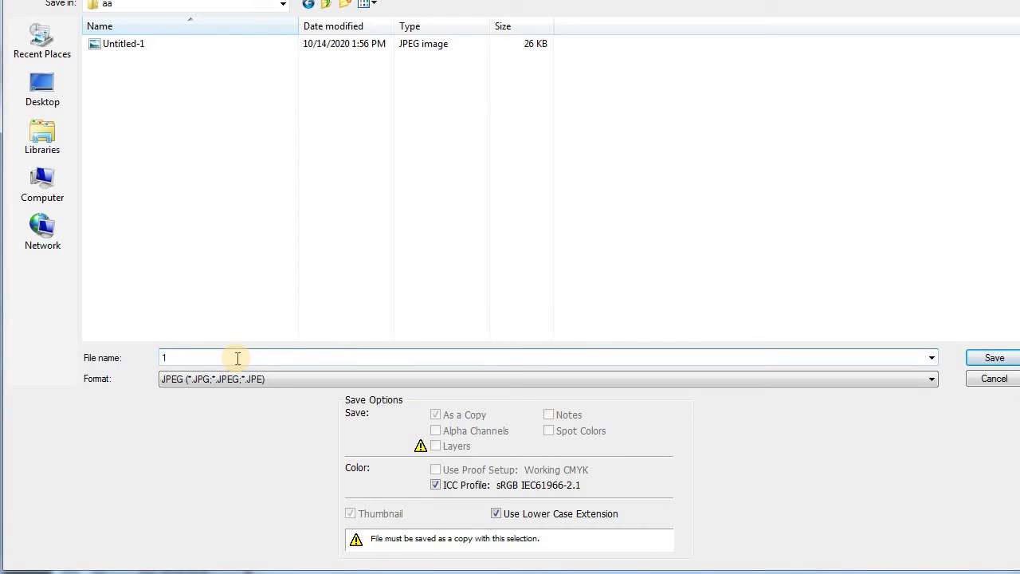
key(Return)
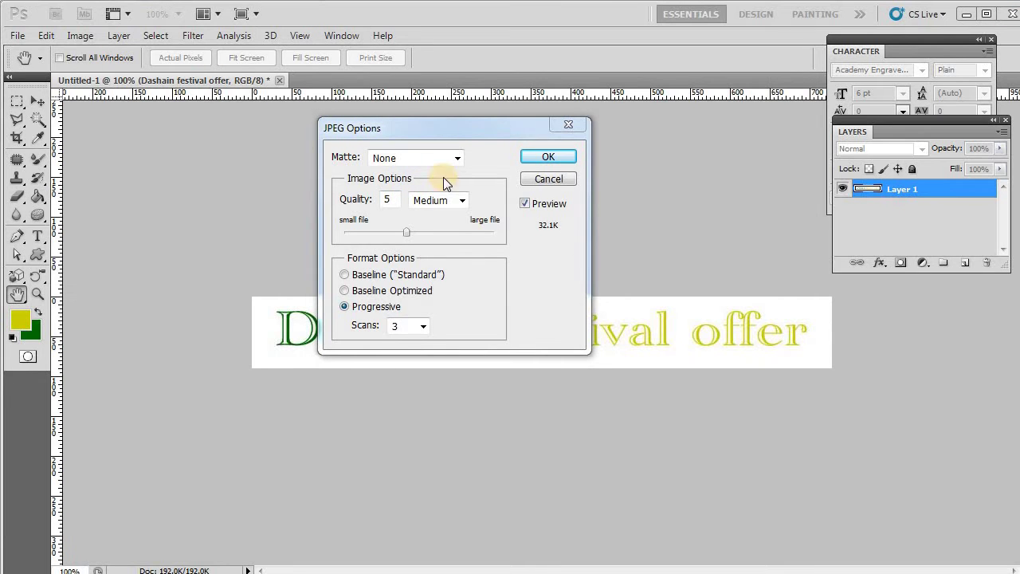
click(549, 159)
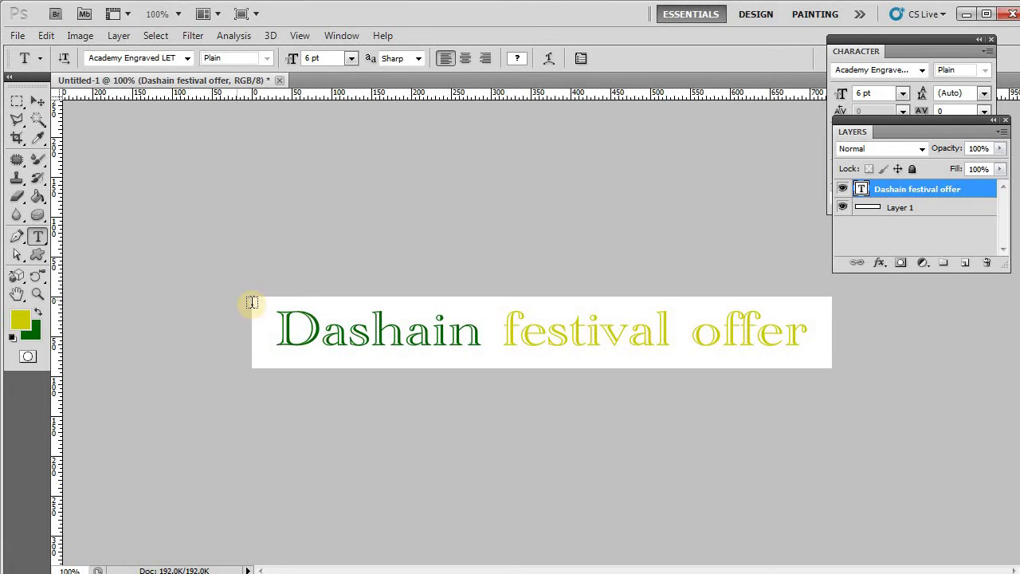
Recolour the word "Dashain" in the banner text to the same dark yellow
drag(280, 319, 484, 335)
click(38, 311)
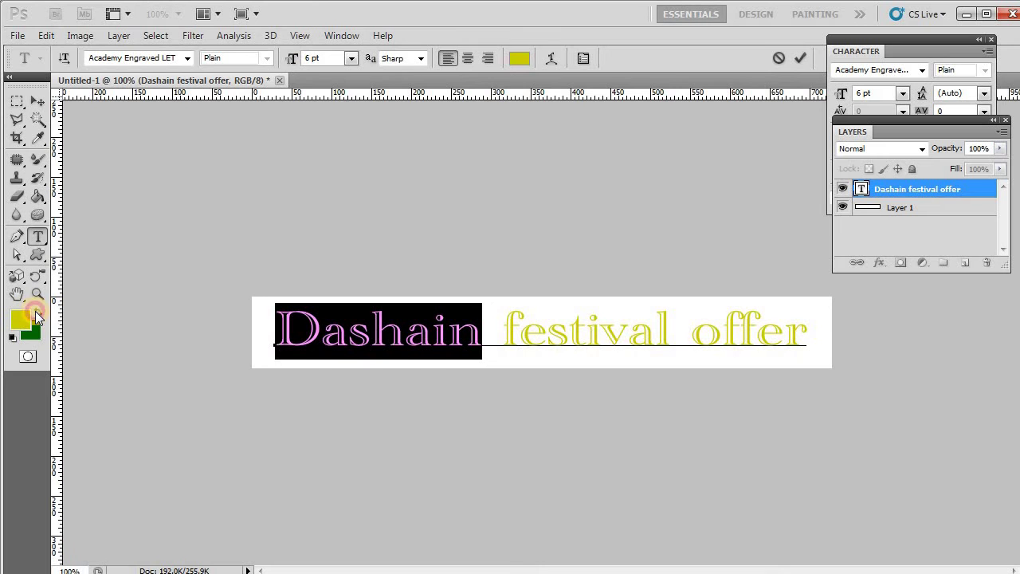
click(332, 335)
click(504, 329)
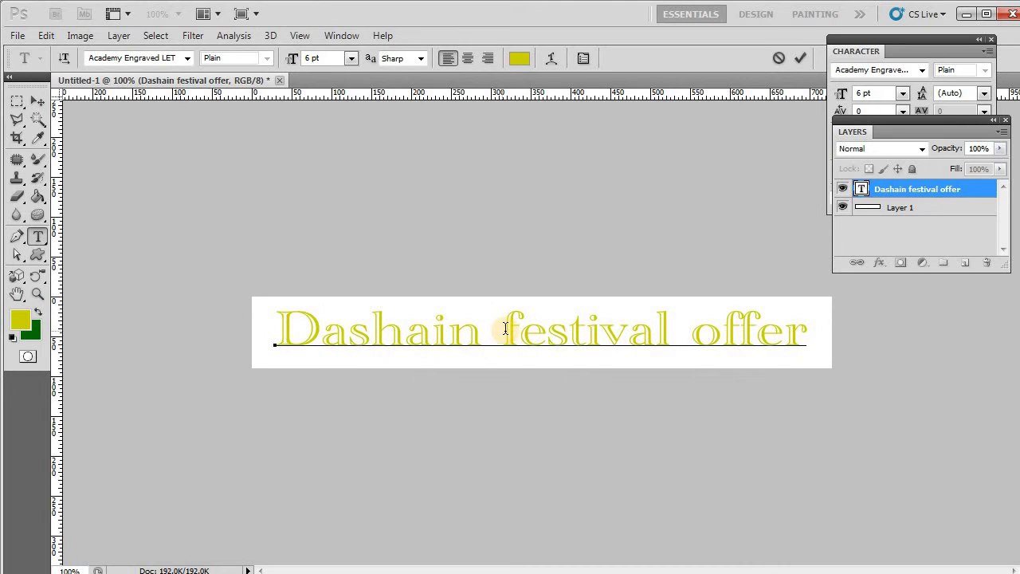
Recolour the word "festival" in the banner text to dark green
drag(505, 329, 671, 319)
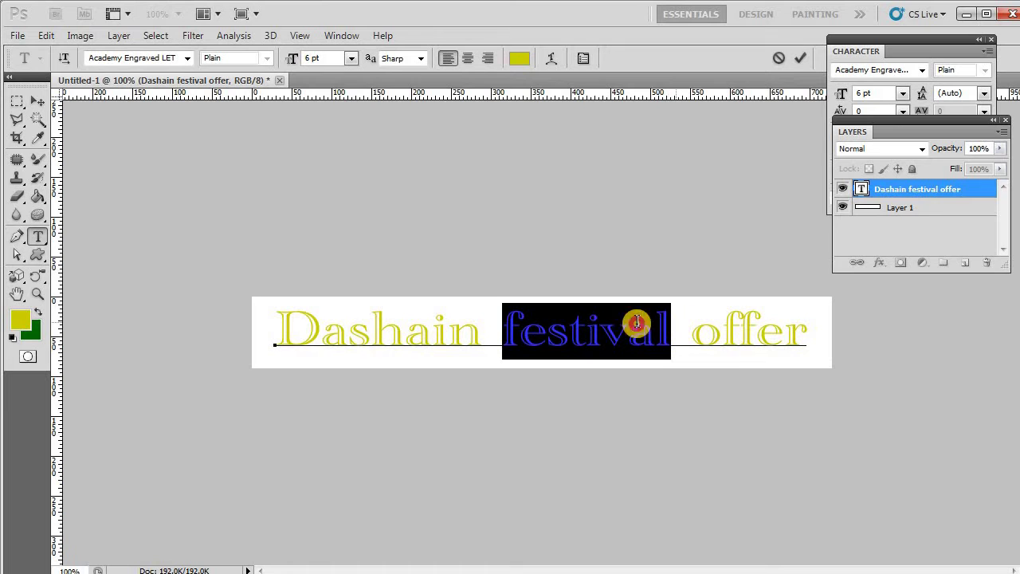
click(38, 311)
click(37, 311)
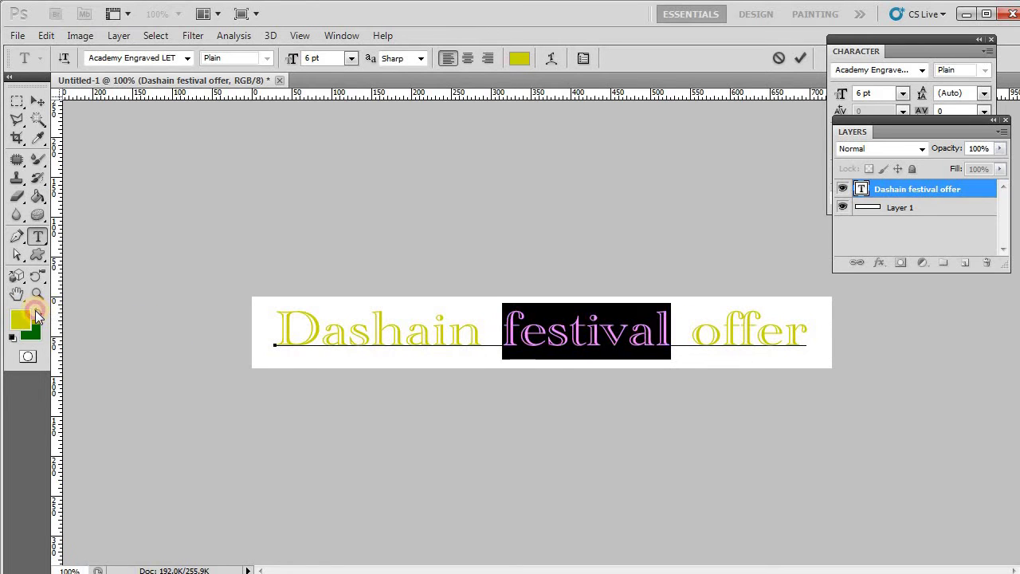
click(37, 311)
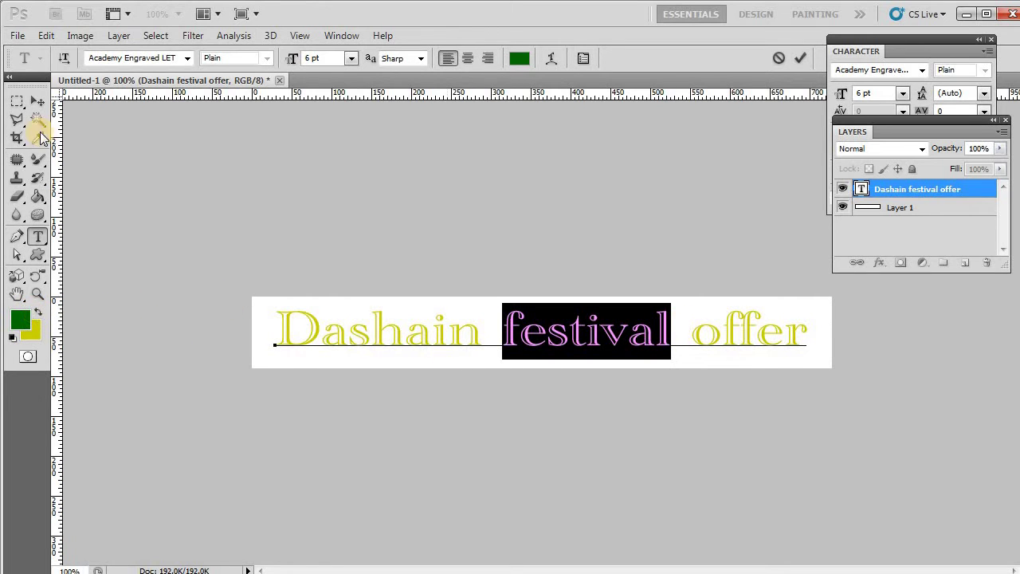
click(574, 330)
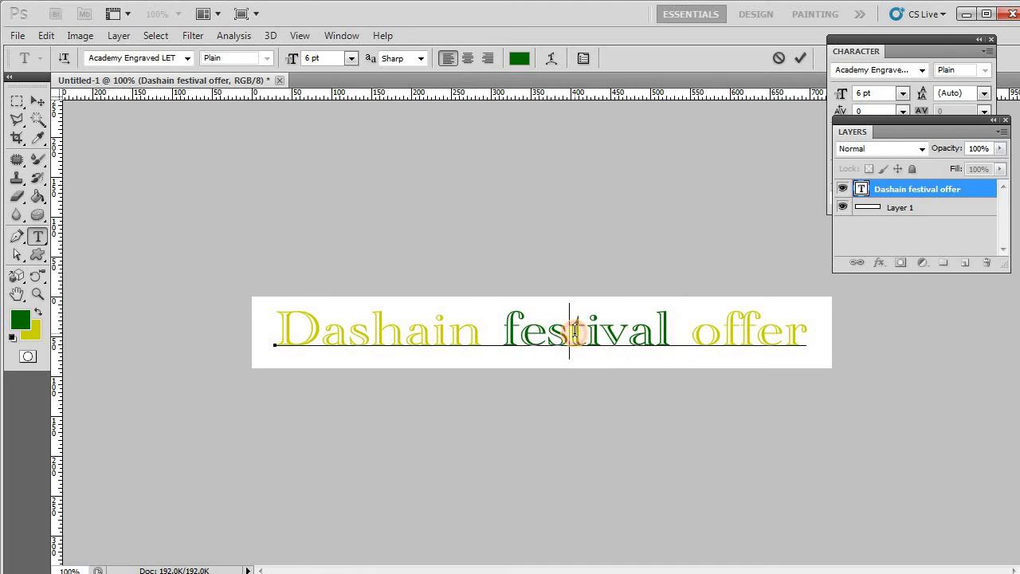
Save a copy of the banner as a JPEG named 2 in the aa folder, accepting the current JPEG options
click(19, 35)
click(80, 275)
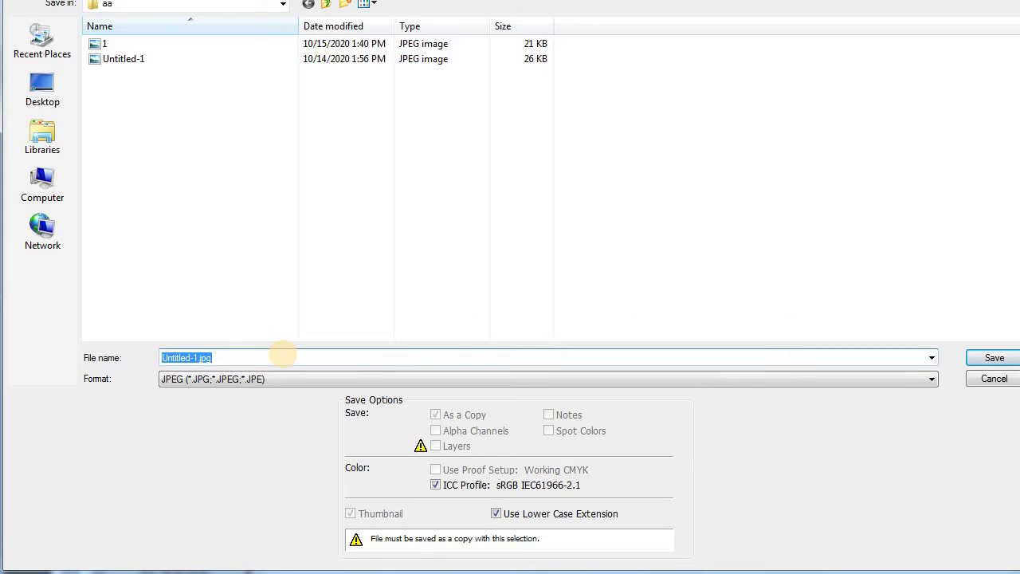
text(2)
key(Return)
key(Return)
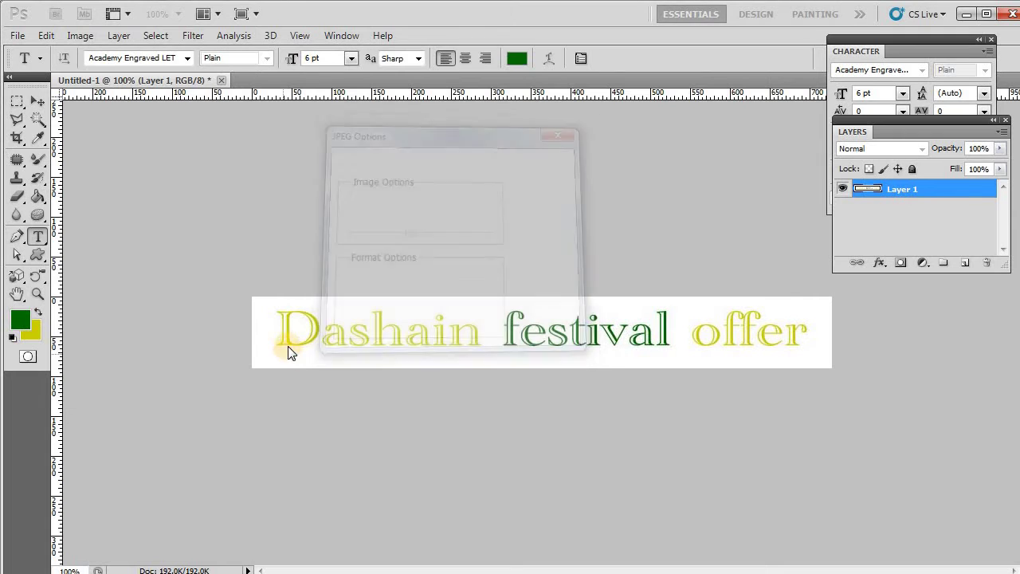
click(768, 346)
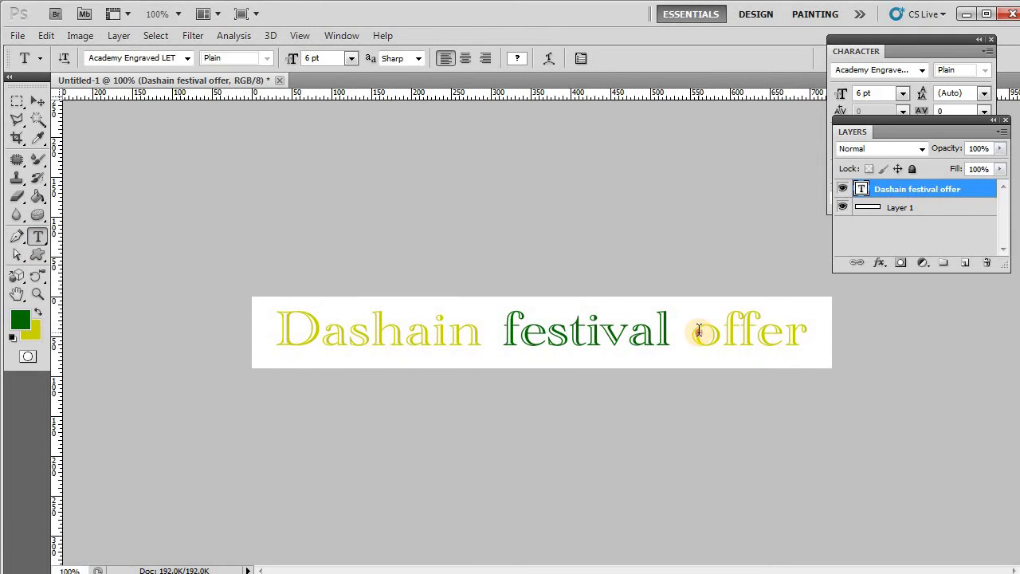
Recolour the word "offer" in the banner text to dark green and the word "festival" to dark yellow
drag(698, 330, 815, 323)
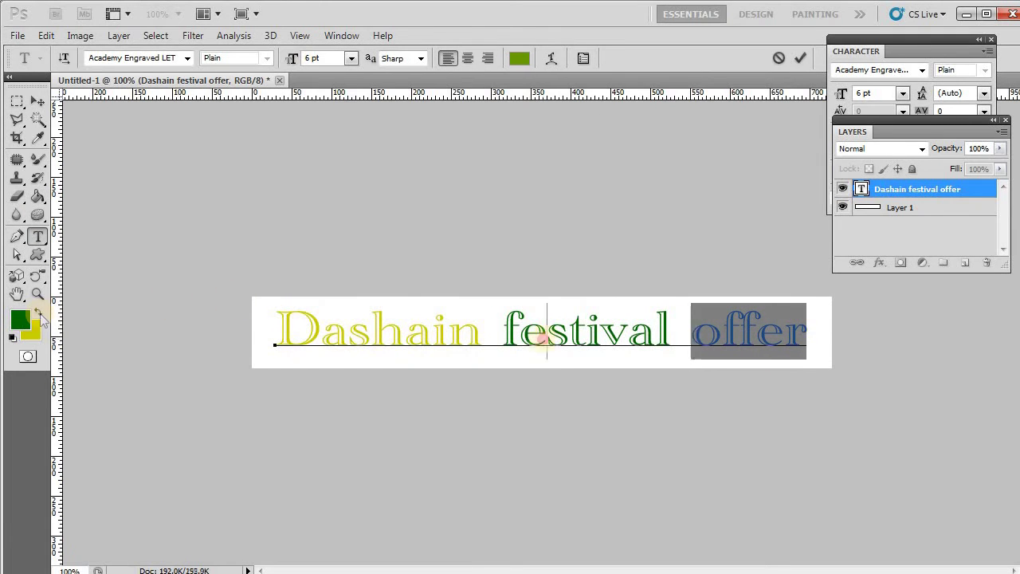
double_click(547, 341)
click(38, 312)
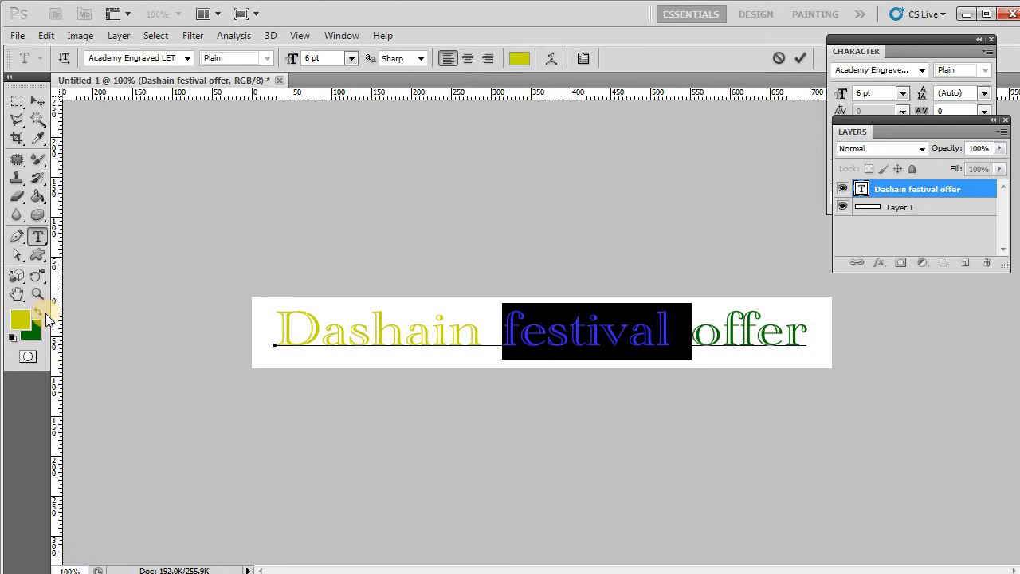
click(482, 349)
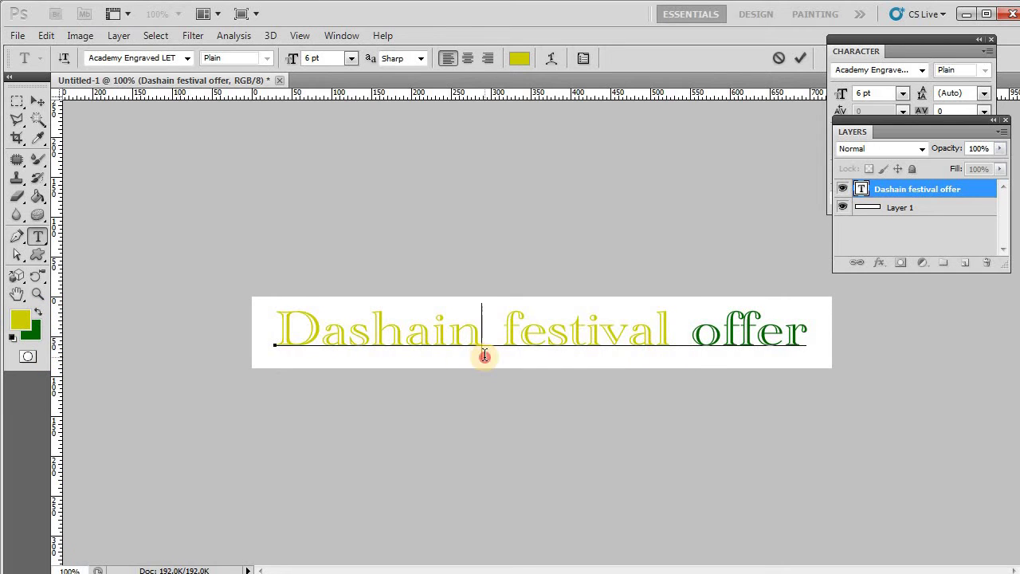
Save a copy of the banner as a JPEG named 3 with medium quality 5
click(17, 36)
click(239, 344)
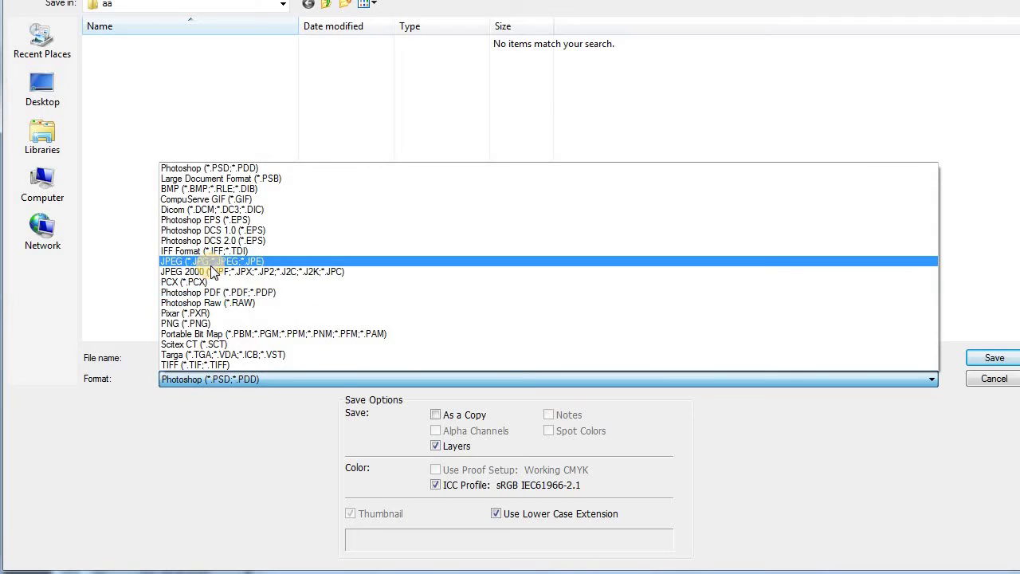
click(210, 262)
click(247, 358)
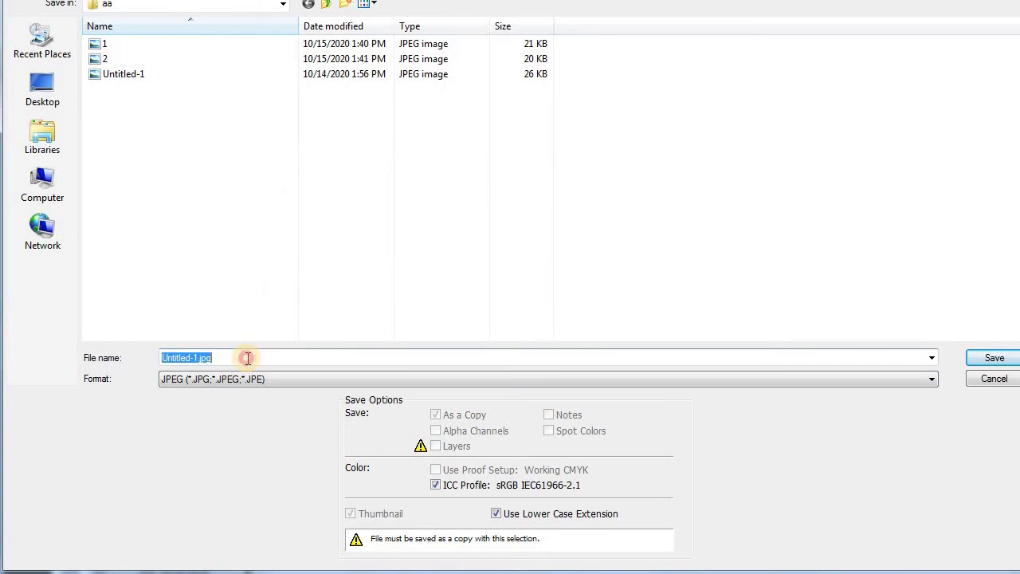
key(Return)
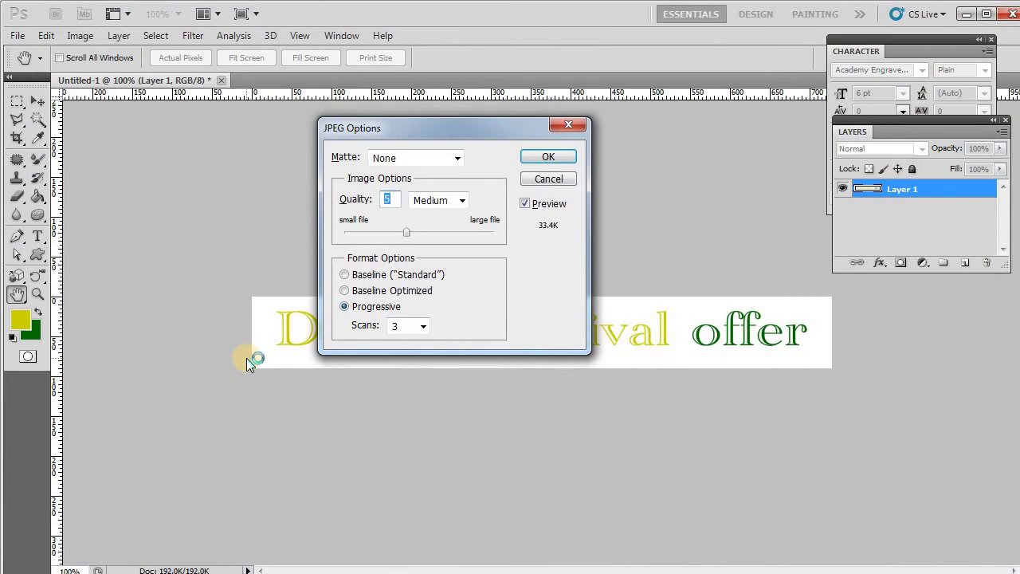
key(Return)
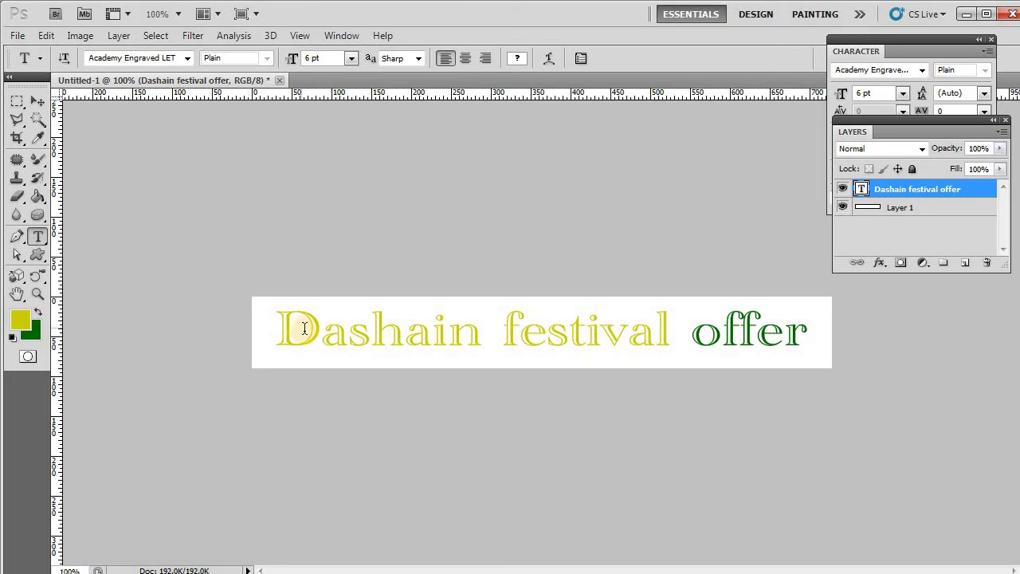
Recolour the word "offer" to dark yellow, matching the rest of the banner text
drag(700, 333, 835, 323)
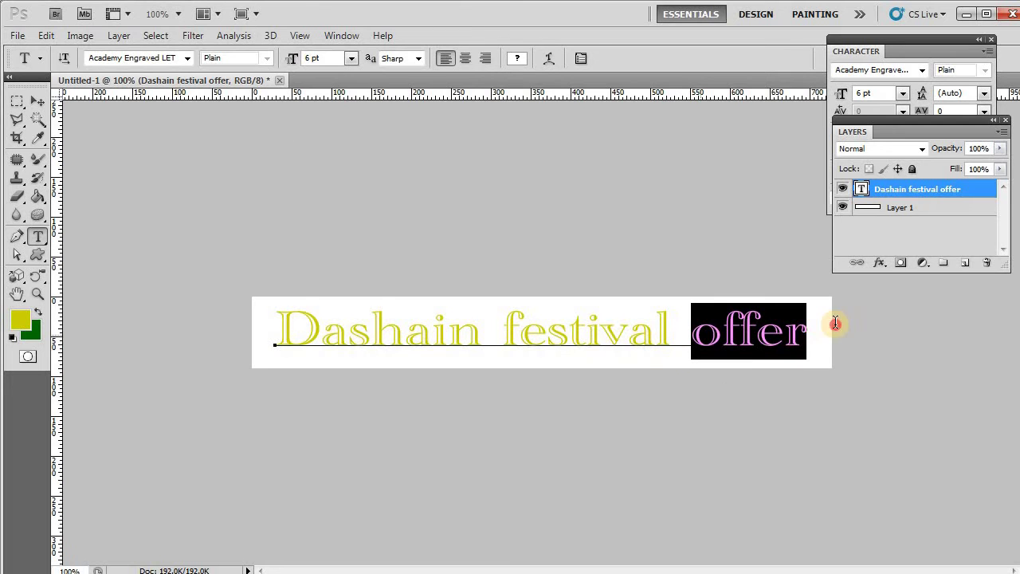
click(39, 313)
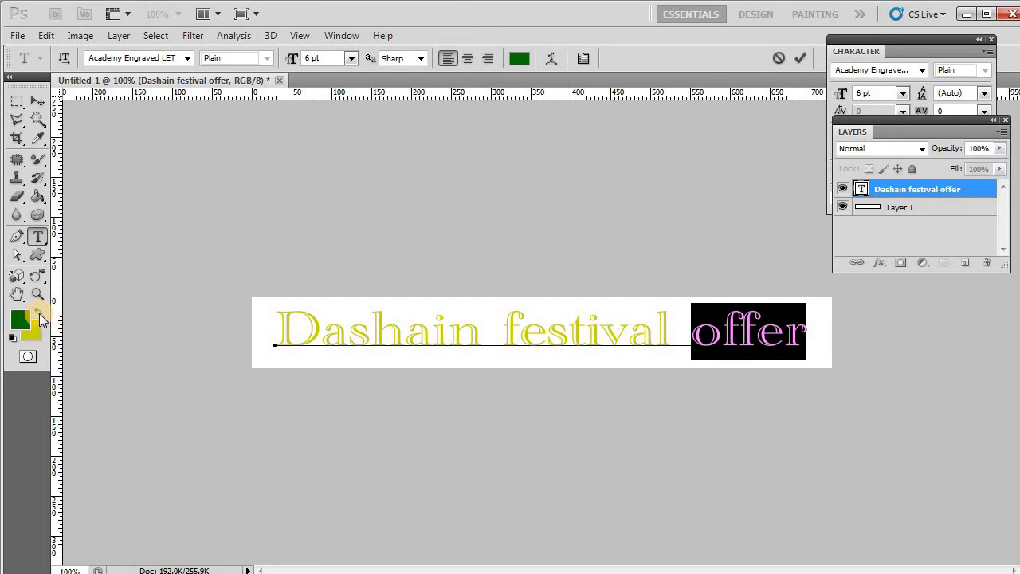
click(39, 313)
click(743, 327)
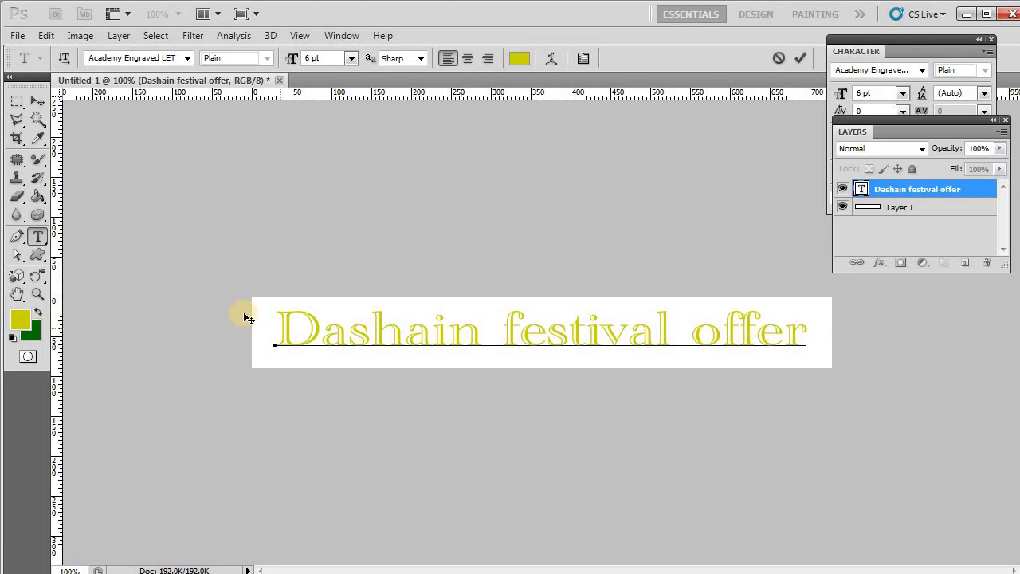
Save a copy of the all-yellow banner as a JPEG named 10 with medium quality 5
click(16, 35)
click(165, 274)
click(215, 378)
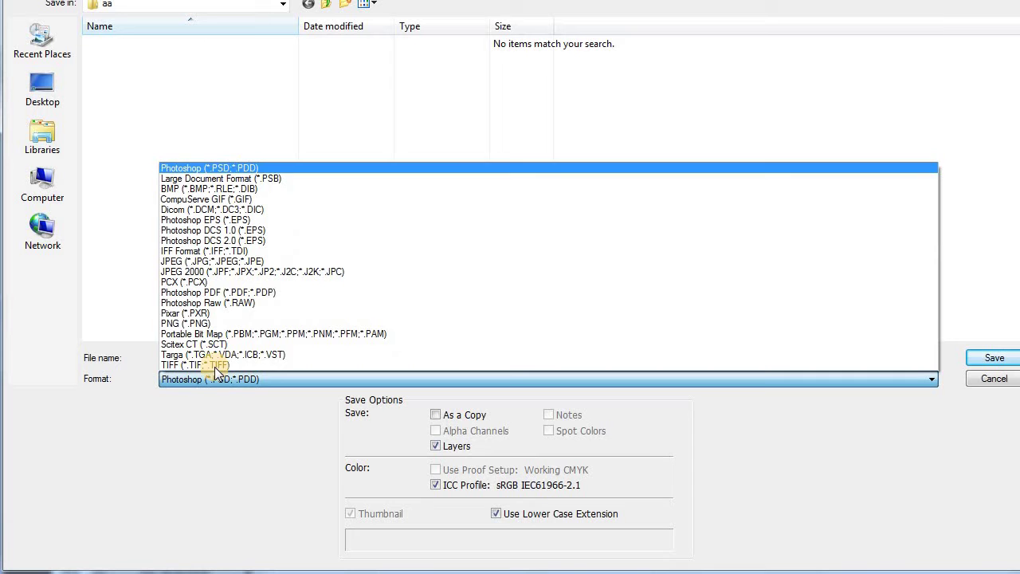
click(224, 261)
double_click(239, 356)
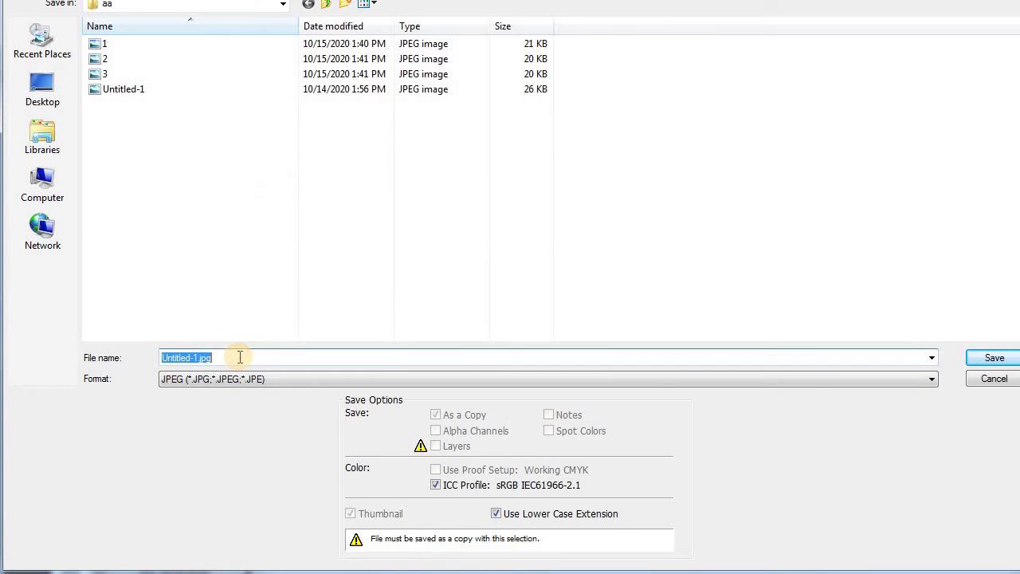
text(10)
key(Return)
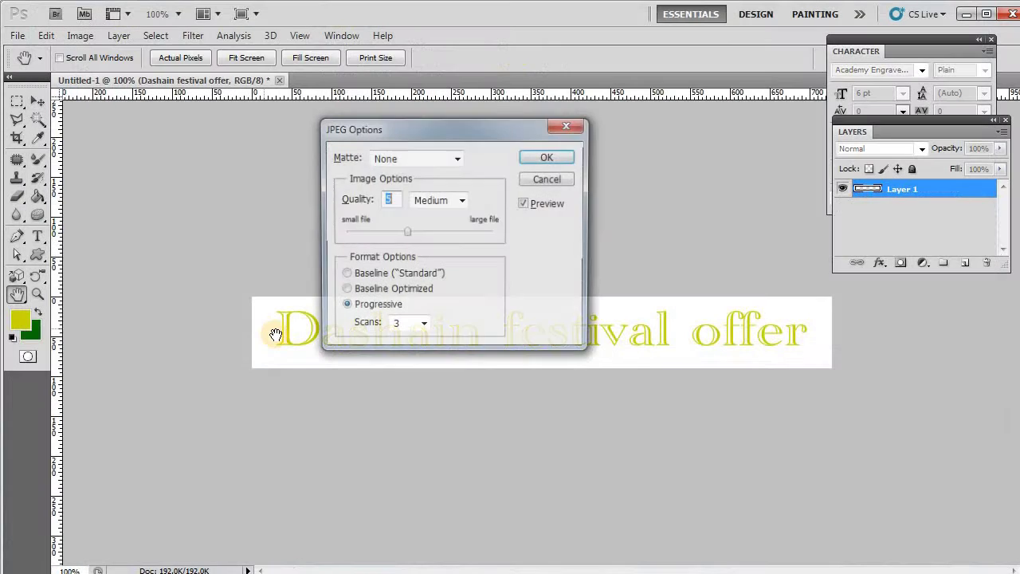
key(Return)
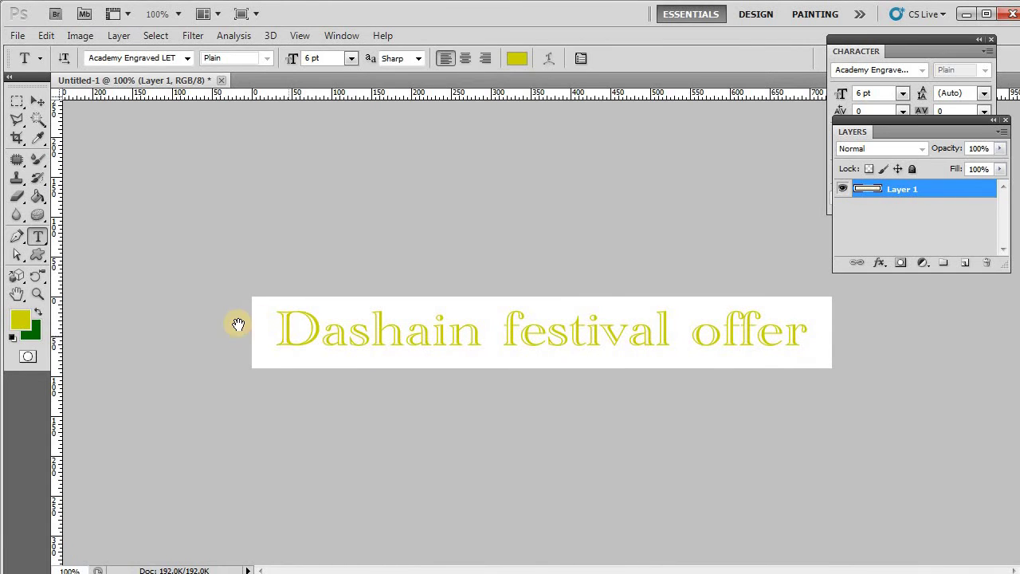
click(238, 324)
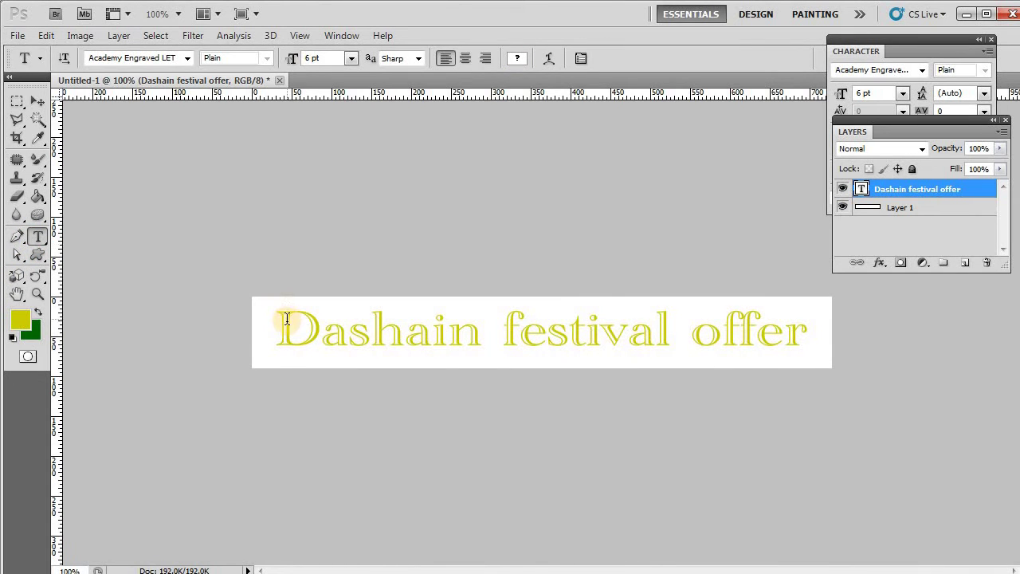
Recolour the whole banner text "Dashain festival offer" to dark green
drag(279, 318, 807, 327)
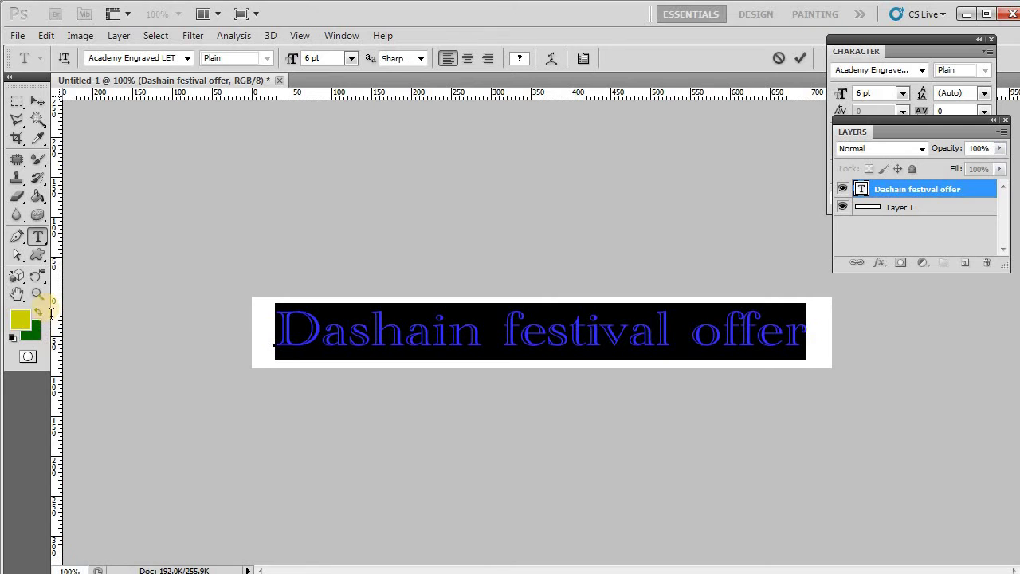
click(39, 311)
click(327, 330)
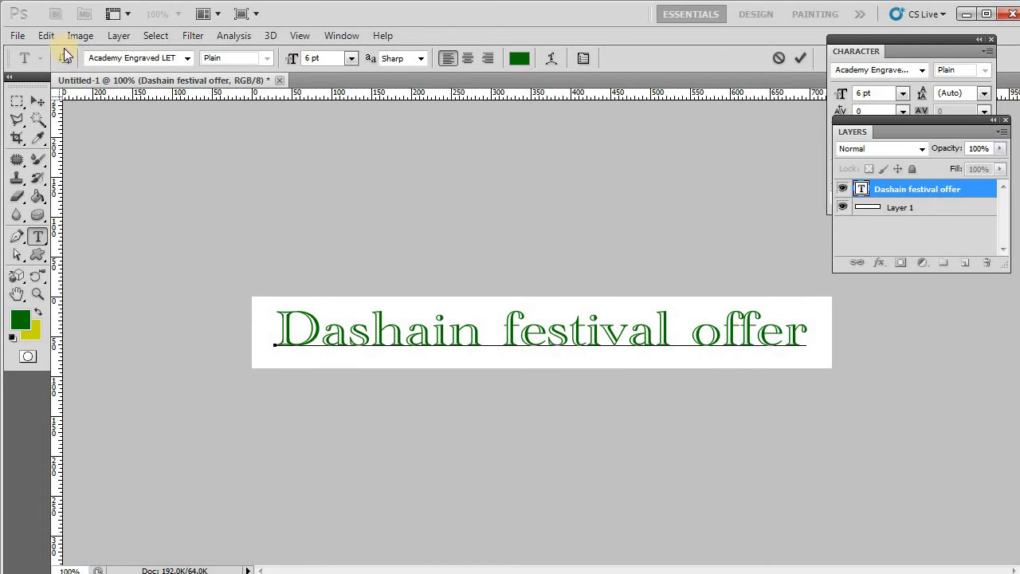
Save a copy of the all-green banner as a JPEG named 11, accepting the current JPEG options
click(18, 36)
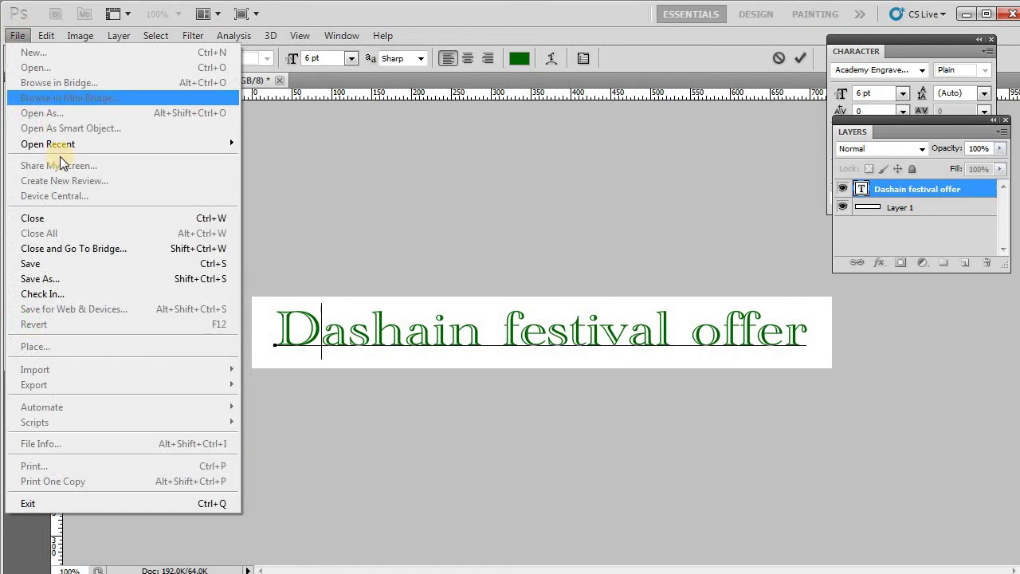
click(50, 282)
click(303, 379)
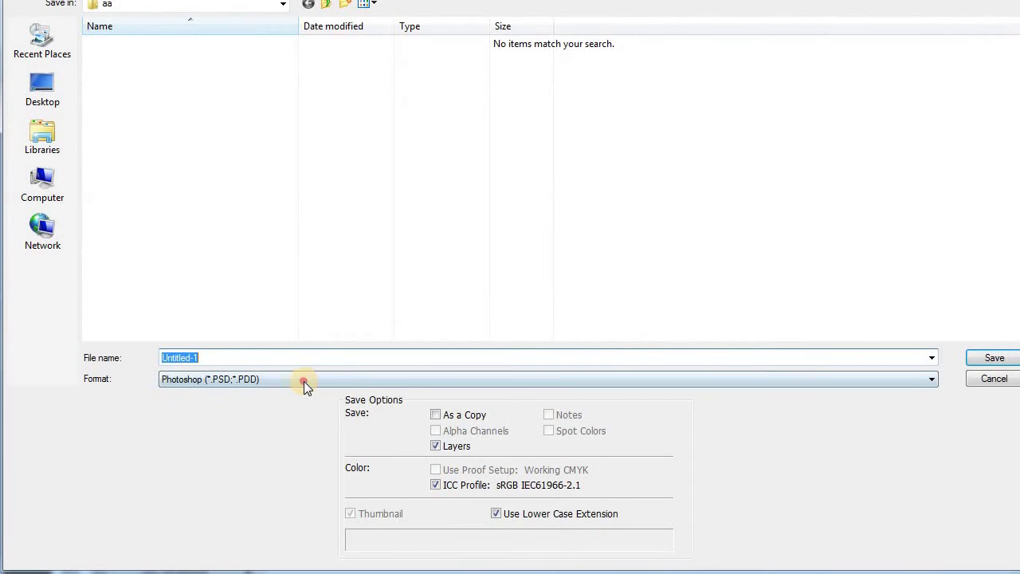
click(239, 261)
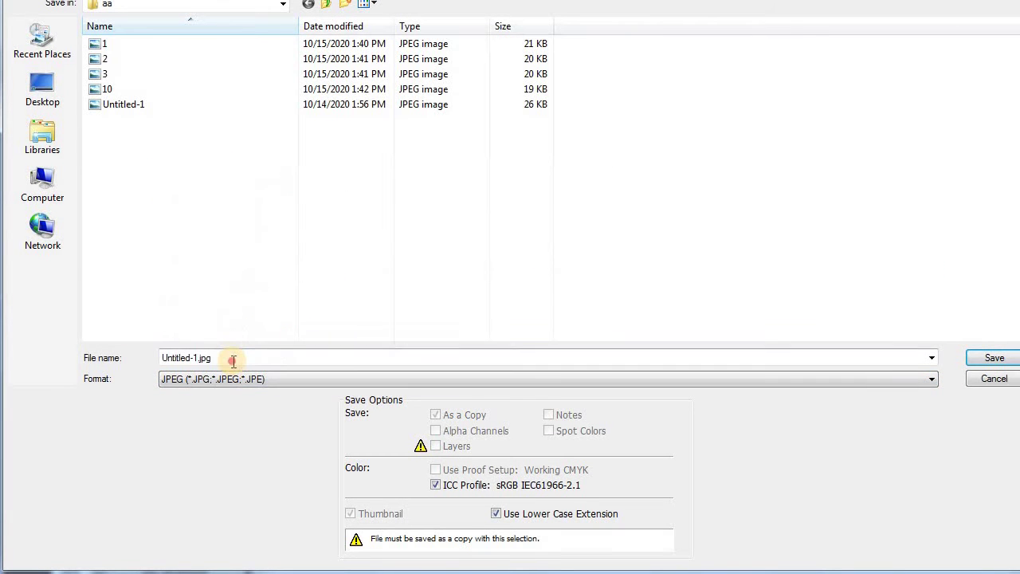
text(15)
key(Return)
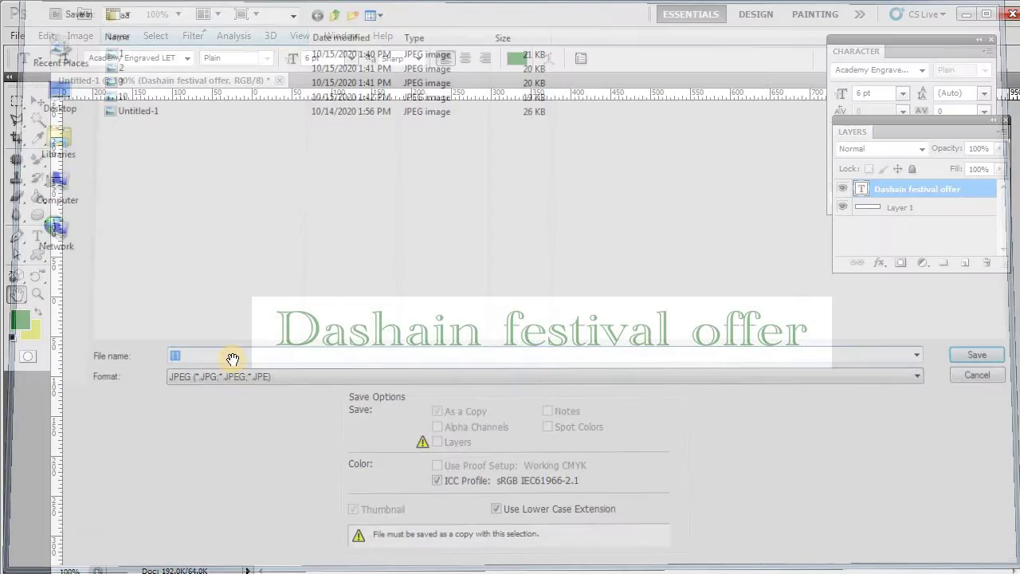
key(Return)
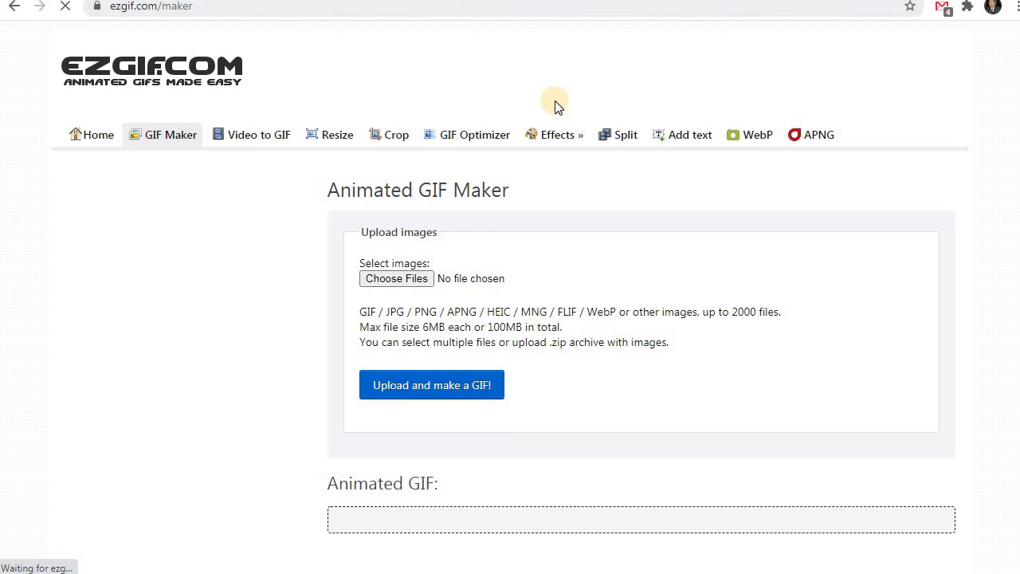
In the ezgif.com Animated GIF Maker, choose banner images 1, 2 and 3 from the aa folder and upload them
click(409, 277)
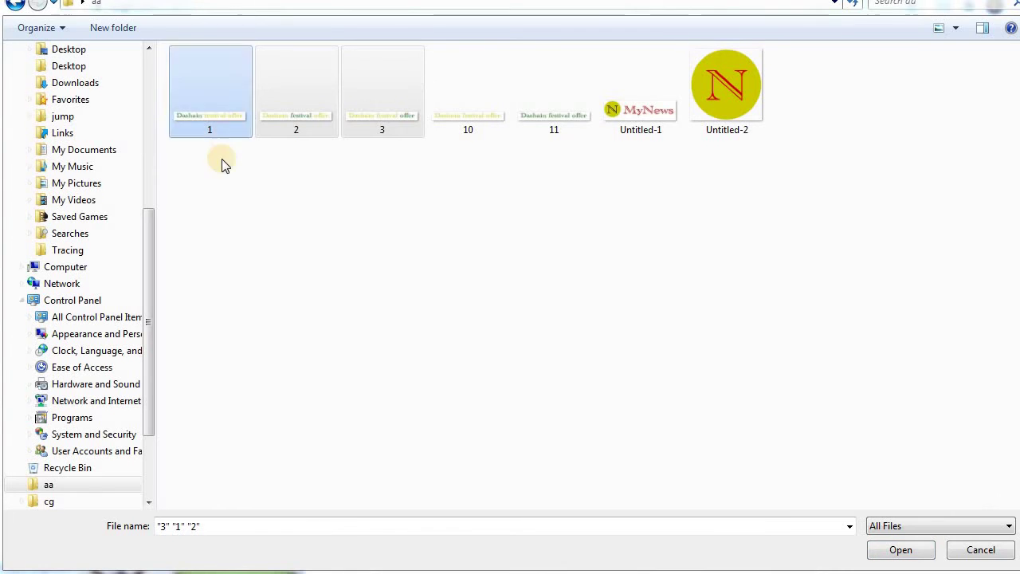
click(227, 167)
drag(399, 174, 197, 91)
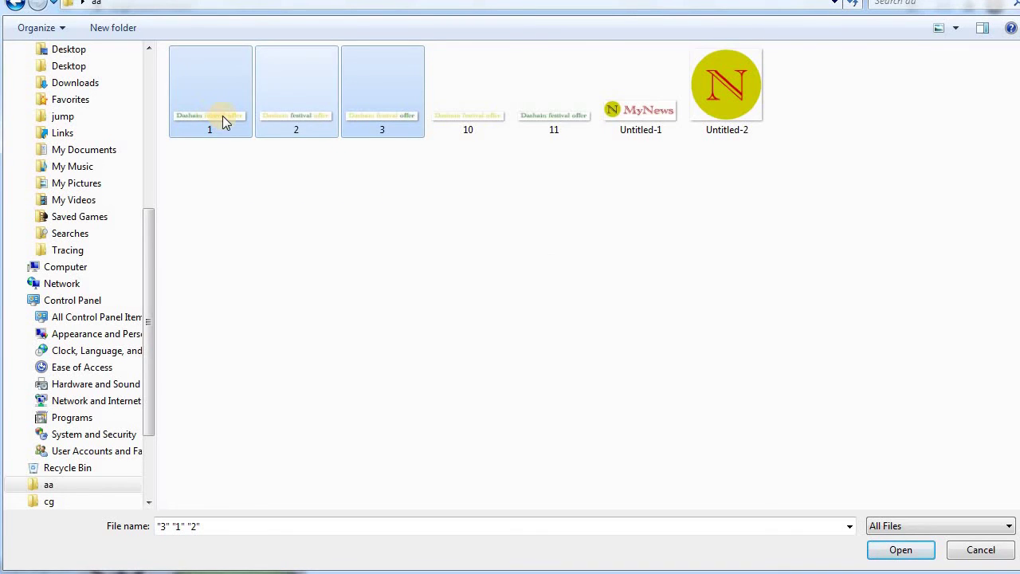
click(900, 550)
click(455, 375)
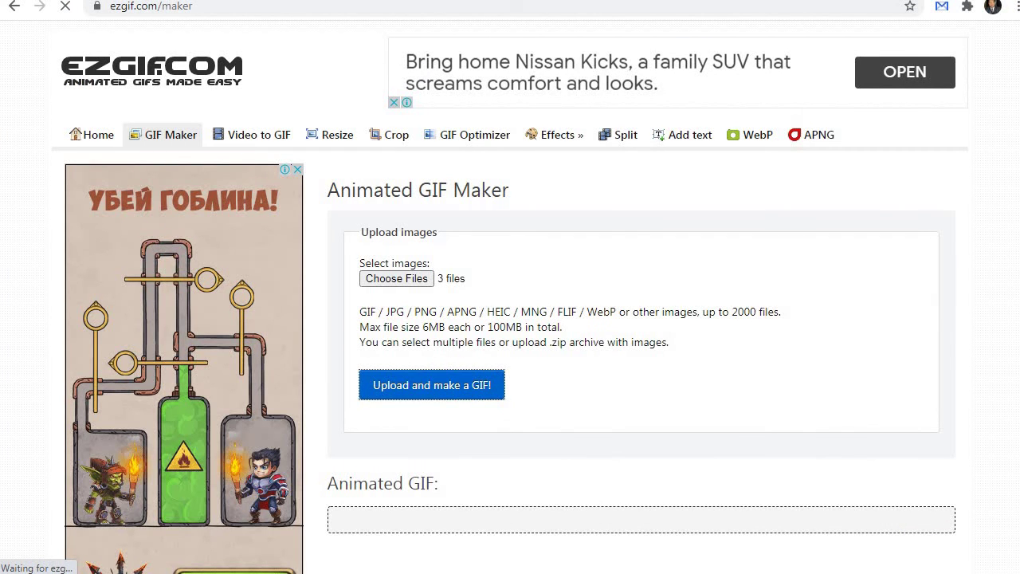
Generate the animated GIF from the three uploaded banner frames and save it as a GIF image in the aa folder
scroll(713, 266, down, 2)
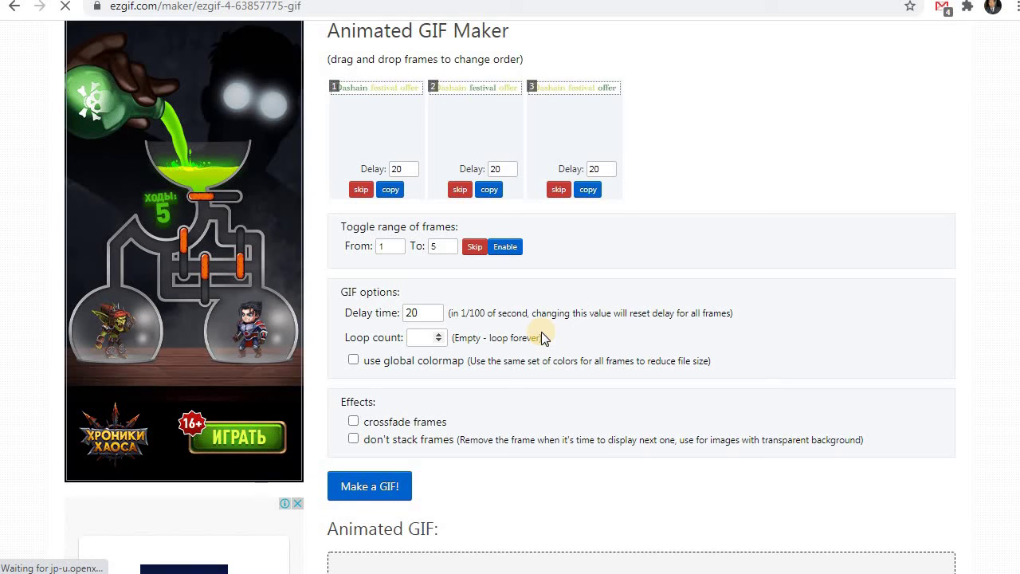
click(386, 494)
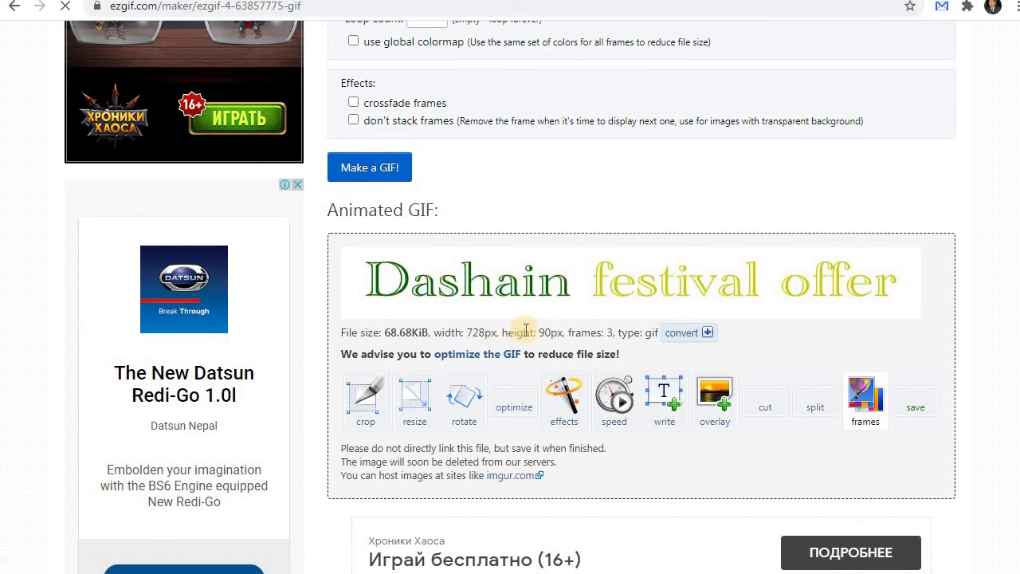
right_click(570, 281)
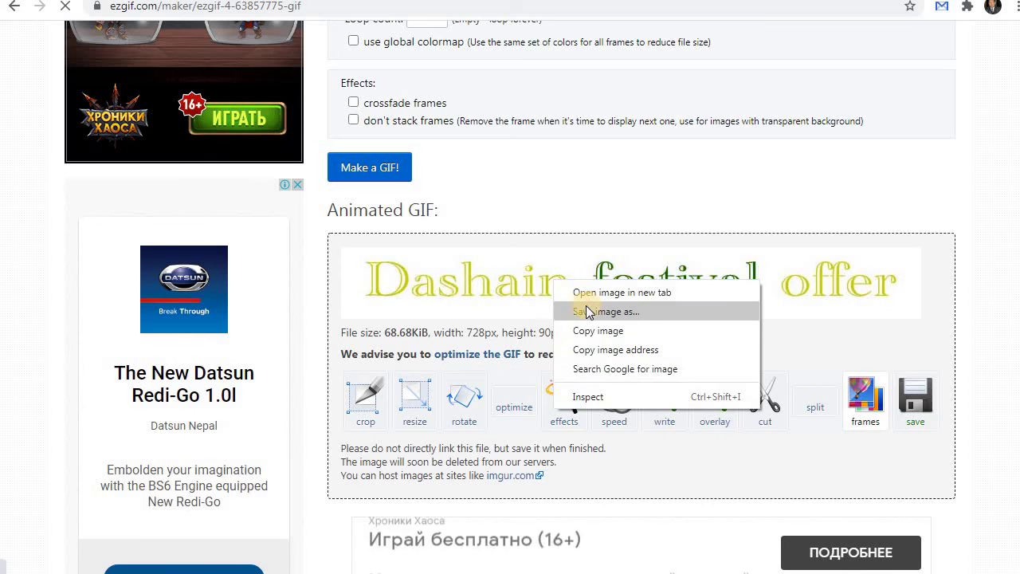
click(591, 312)
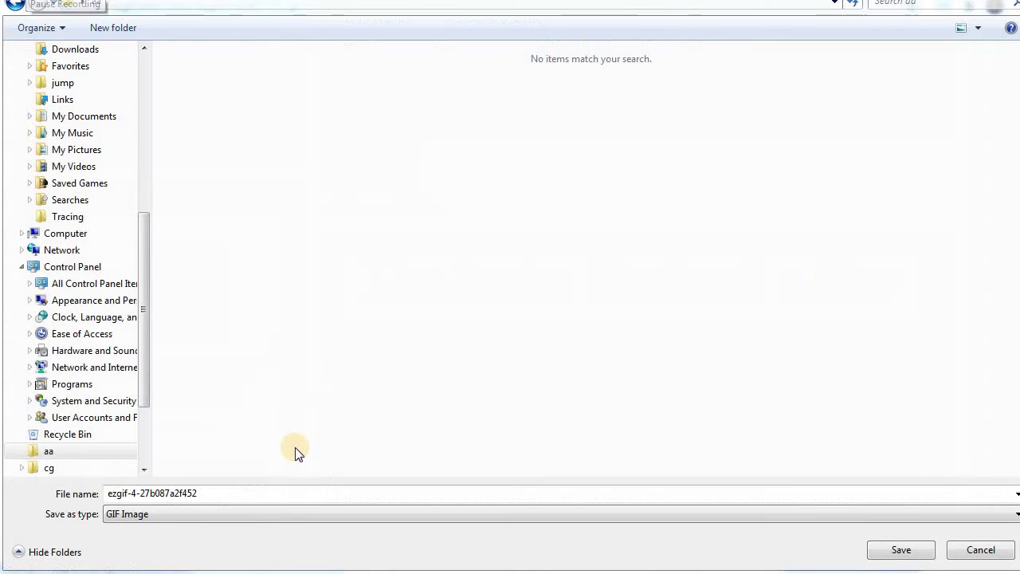
click(136, 514)
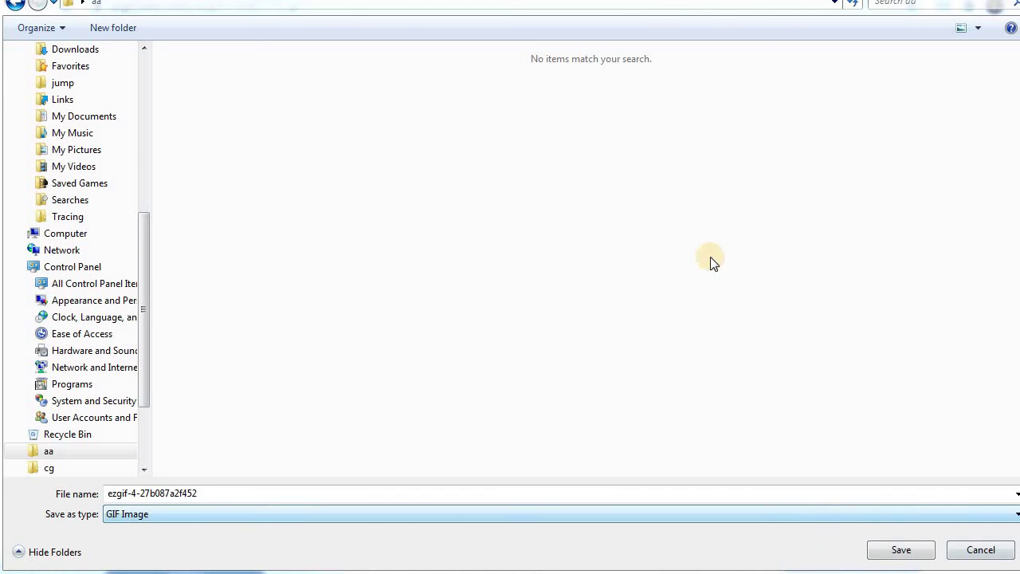
click(908, 558)
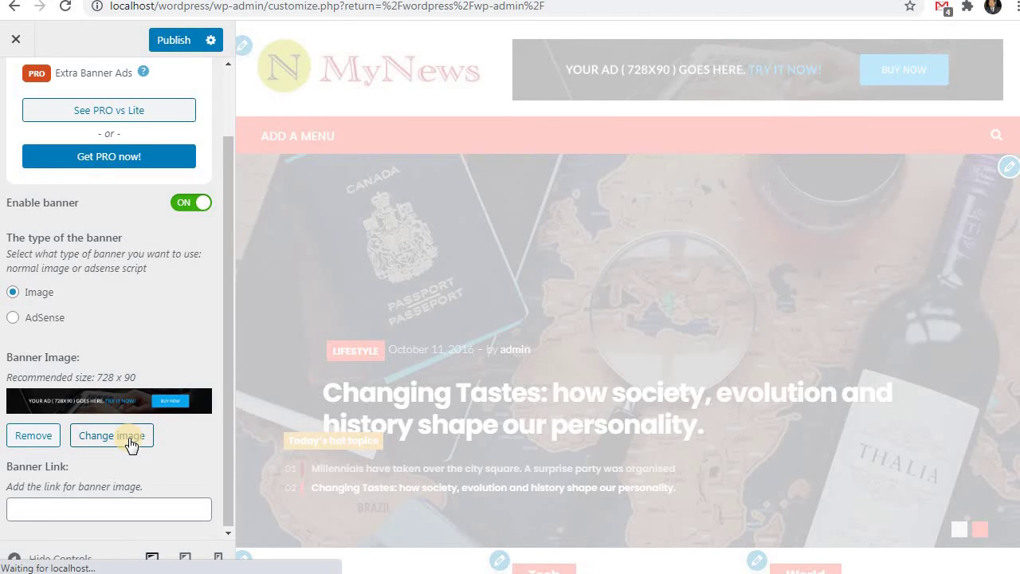
In the WordPress customizer, replace the banner image by uploading ezgif-4-27b087a2f452 from the aa folder, and publish the change
click(131, 444)
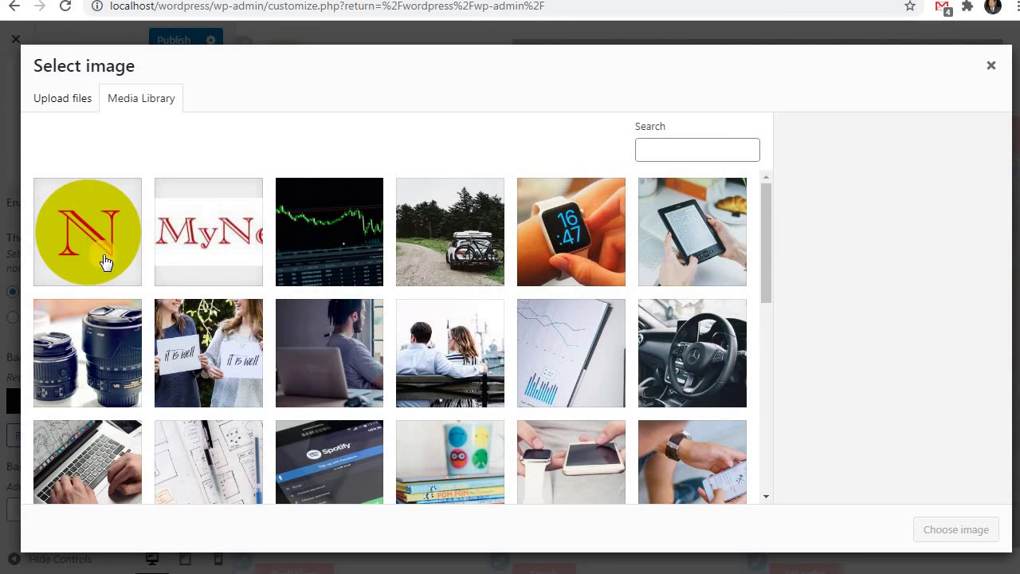
click(53, 104)
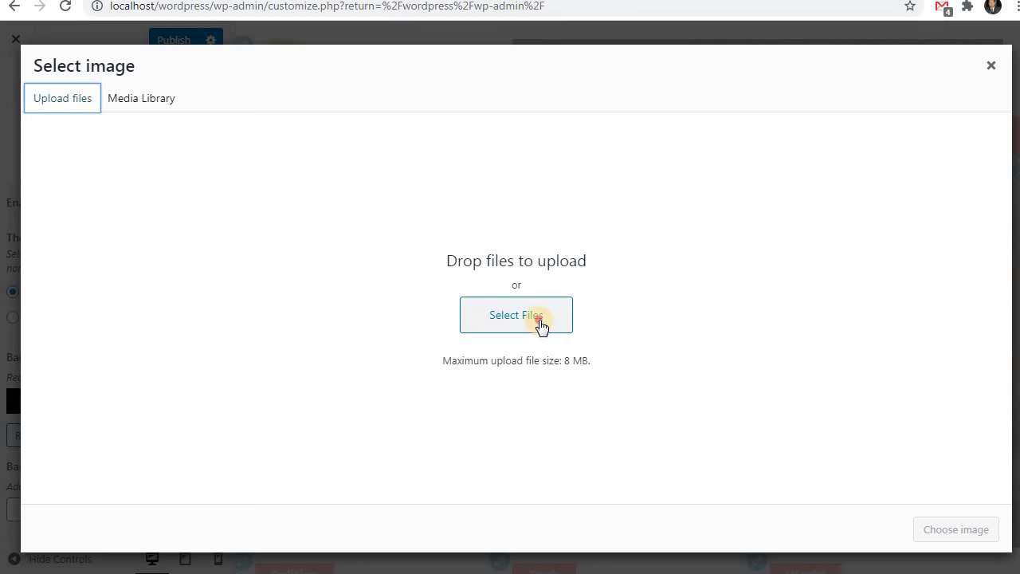
click(537, 322)
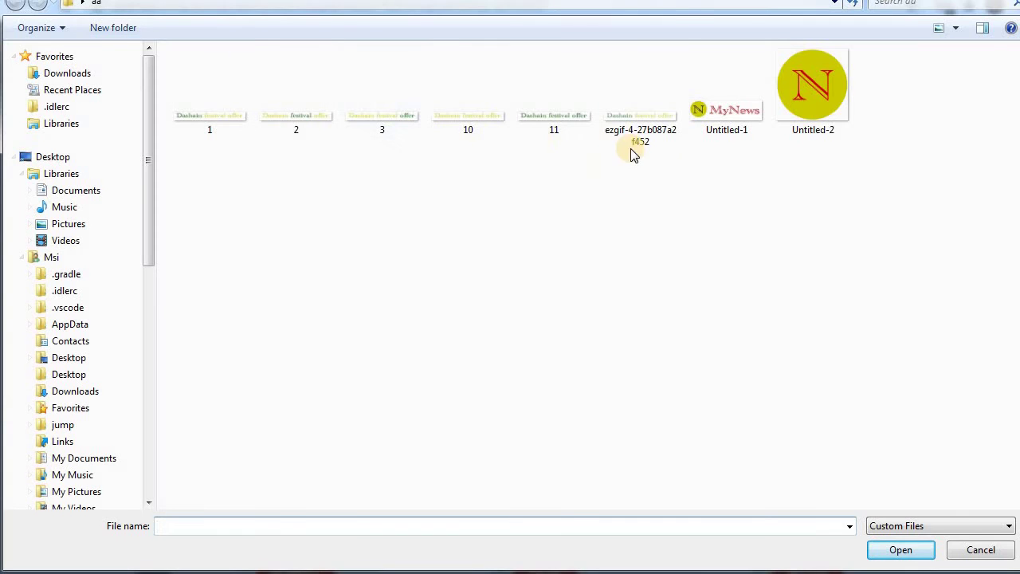
click(643, 129)
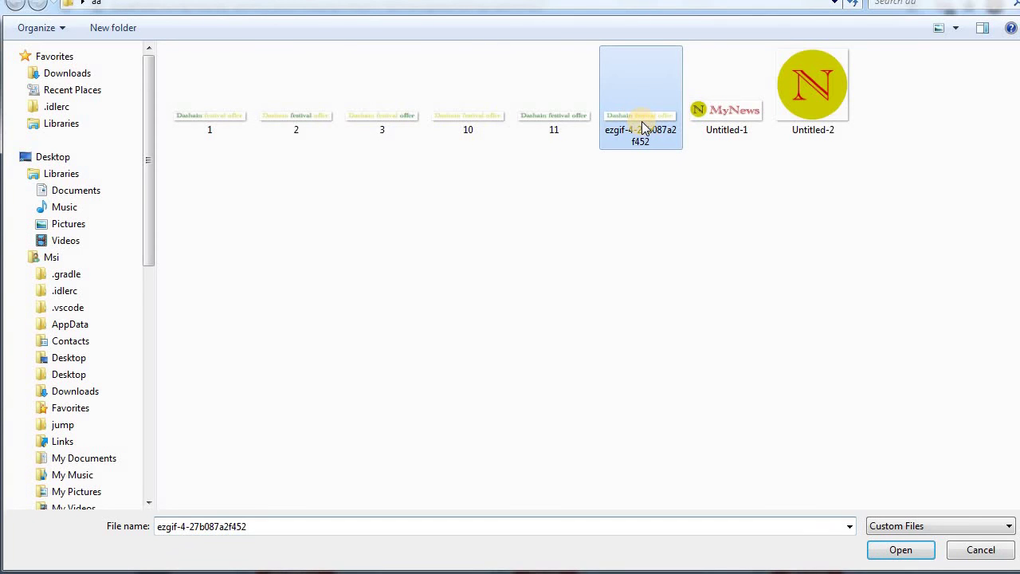
click(901, 550)
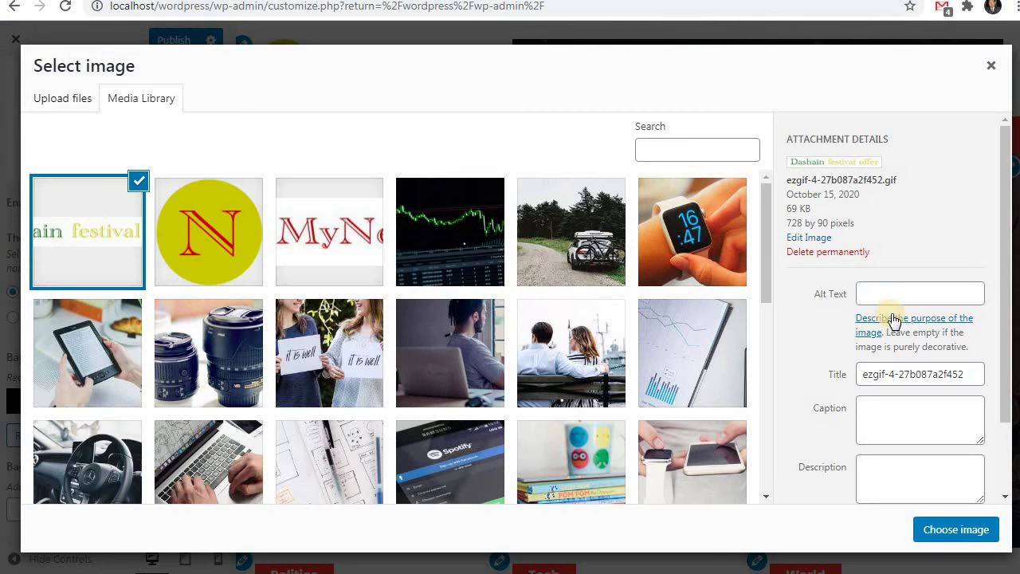
click(947, 533)
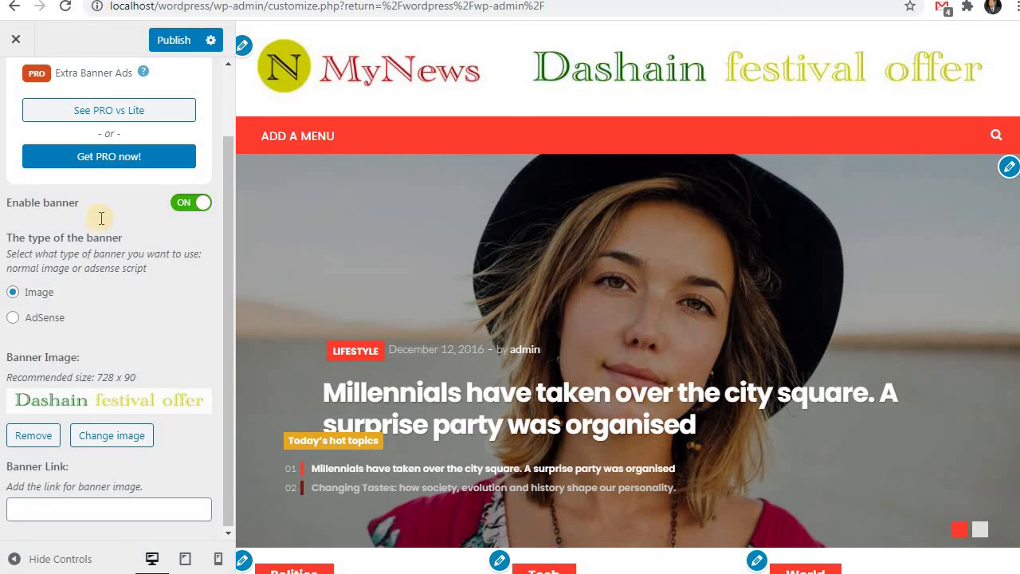
click(174, 40)
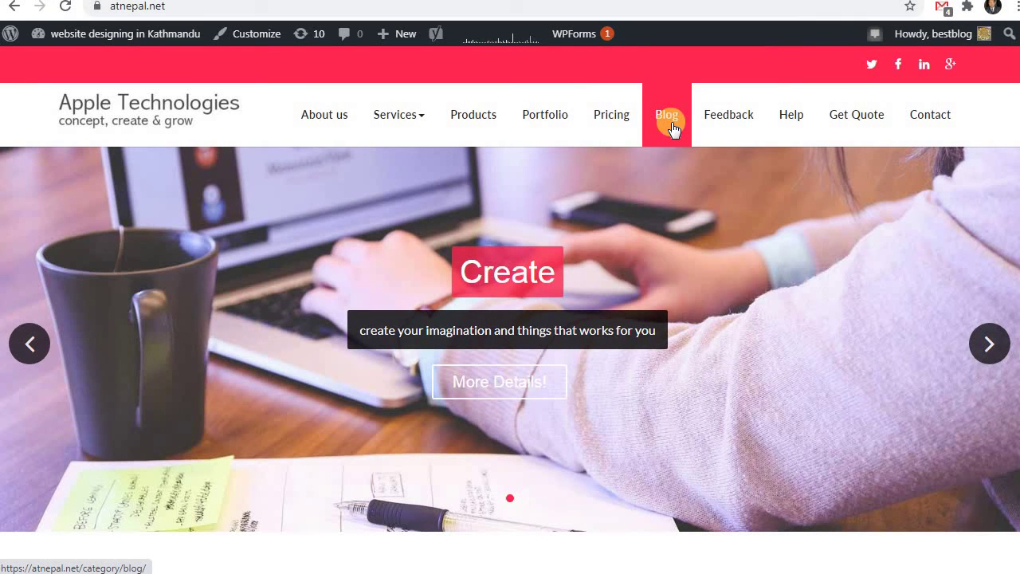
Open the Blog category of the atnepal.net website and look through its posts and category list
click(670, 124)
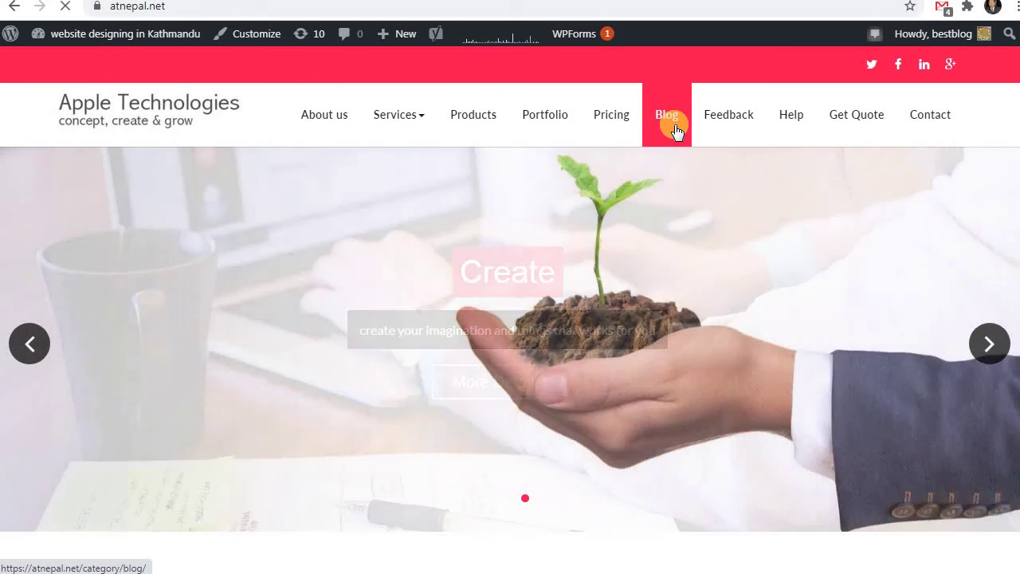
click(674, 128)
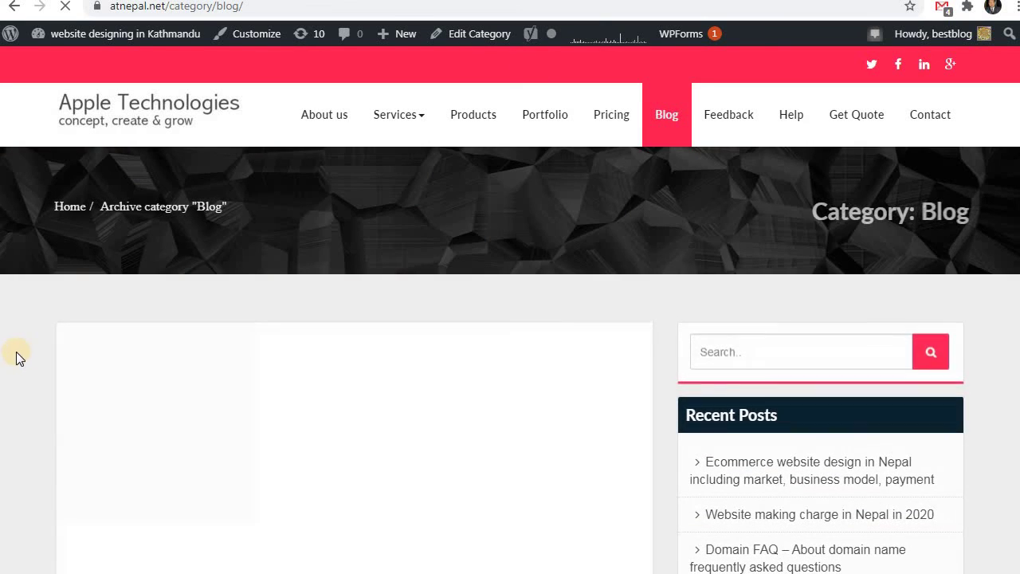
scroll(20, 344, down, 2)
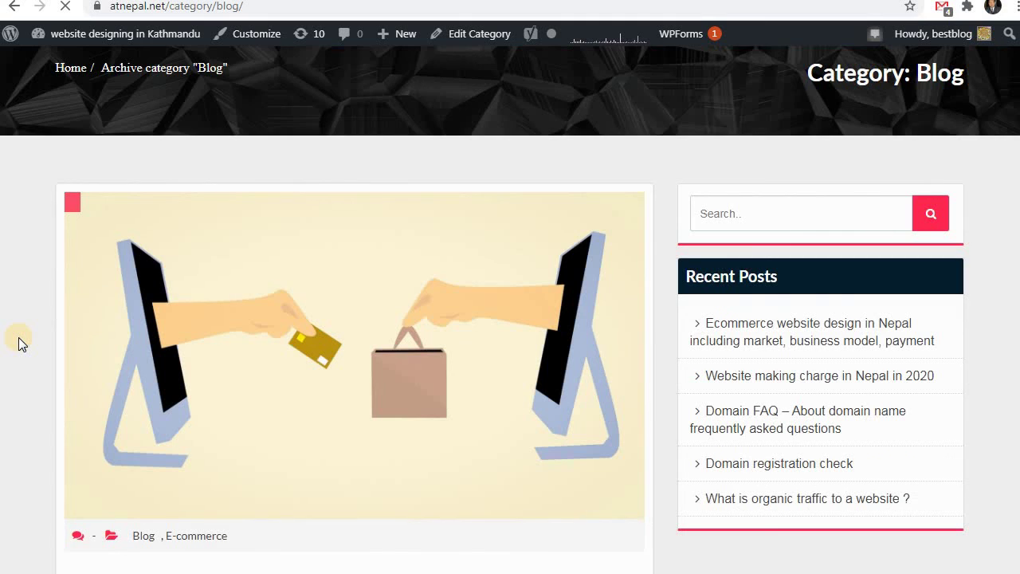
scroll(18, 337, down, 3)
scroll(18, 337, down, 3)
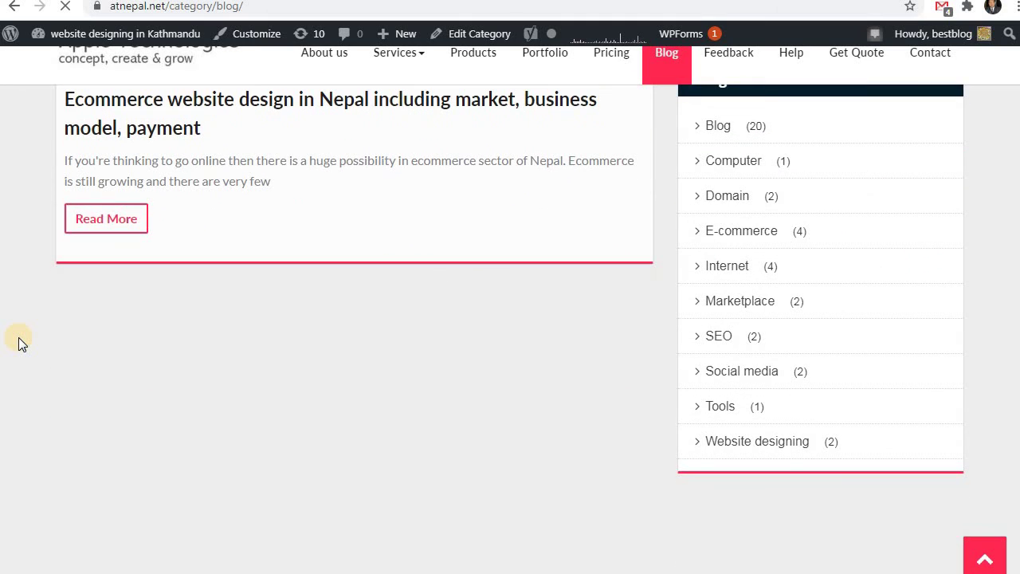